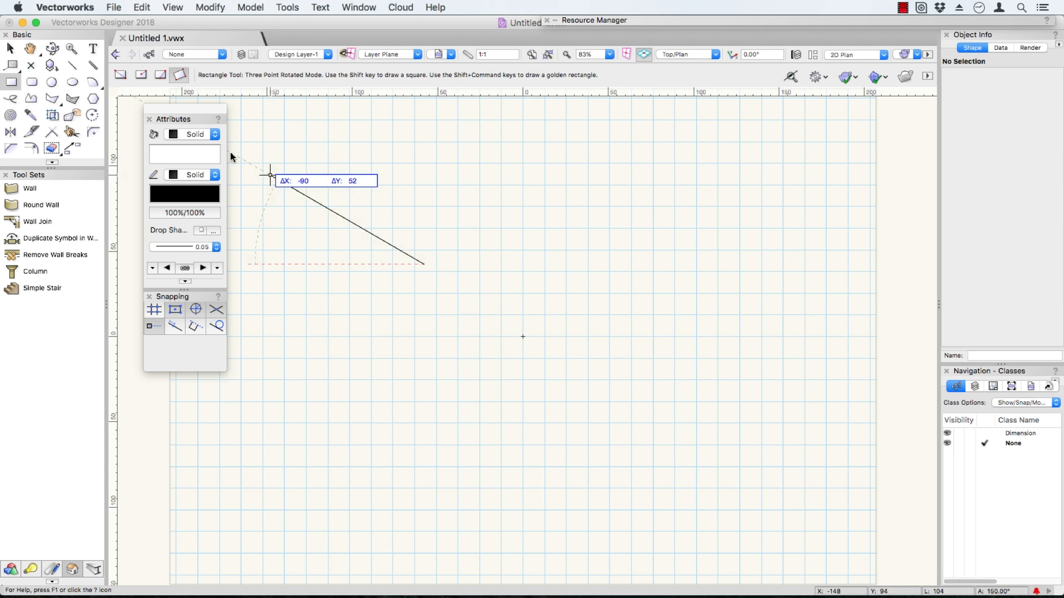
Draw a rectangle in Corner to Corner mode and set both its width and height to 50 mm.
left_click(120, 75)
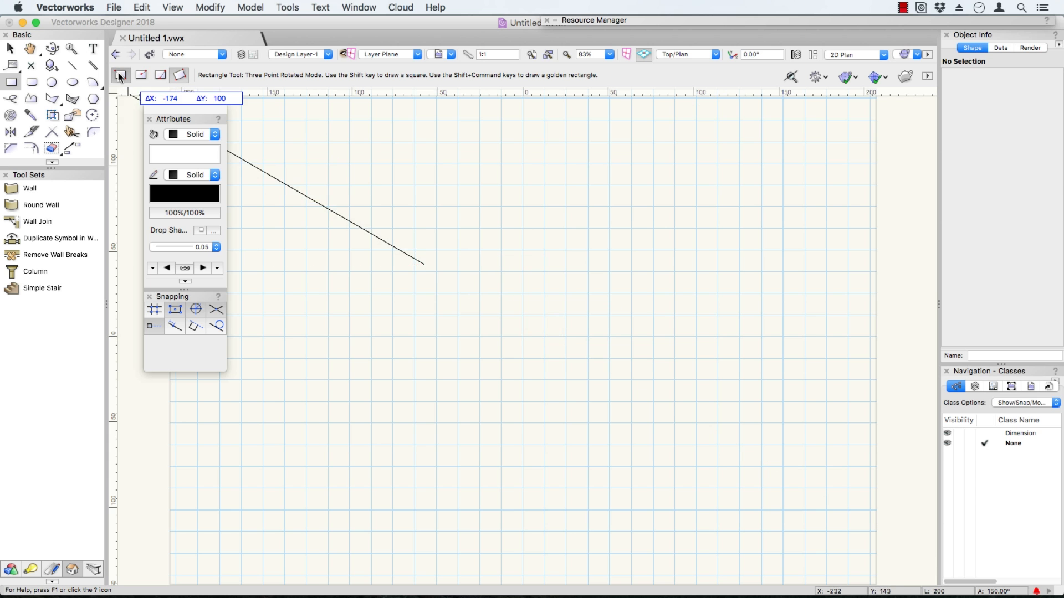
left_click(463, 333)
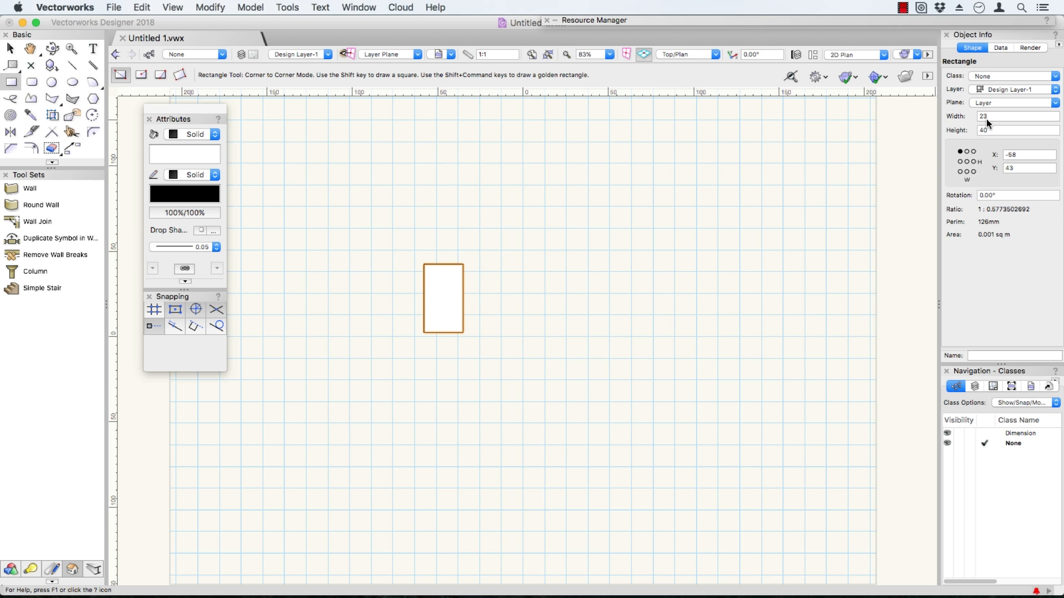
left_click_drag(992, 115, 943, 103)
type("50")
key("Tab")
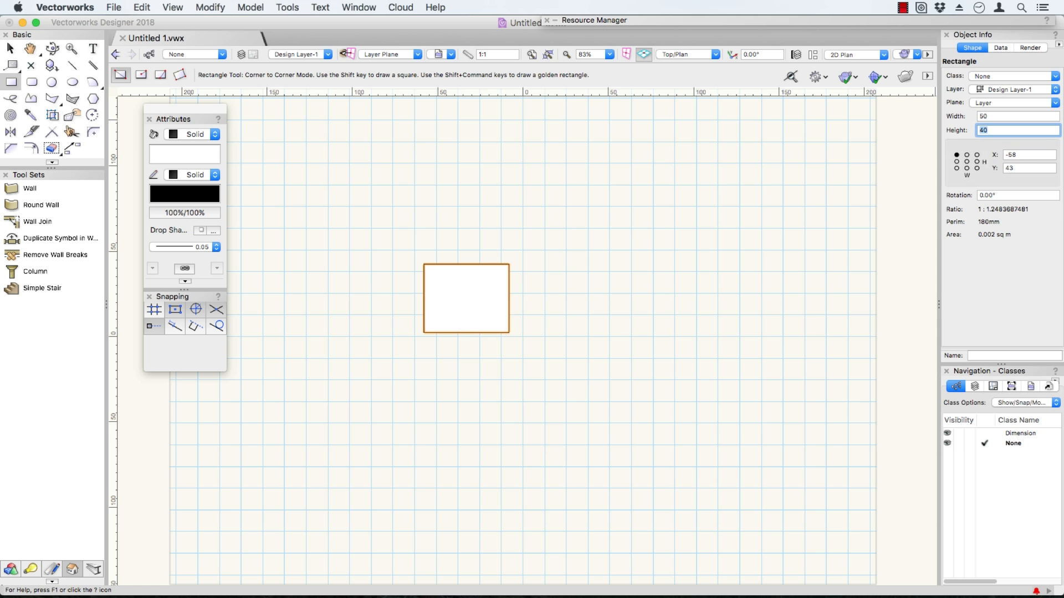
type("50")
key("Tab")
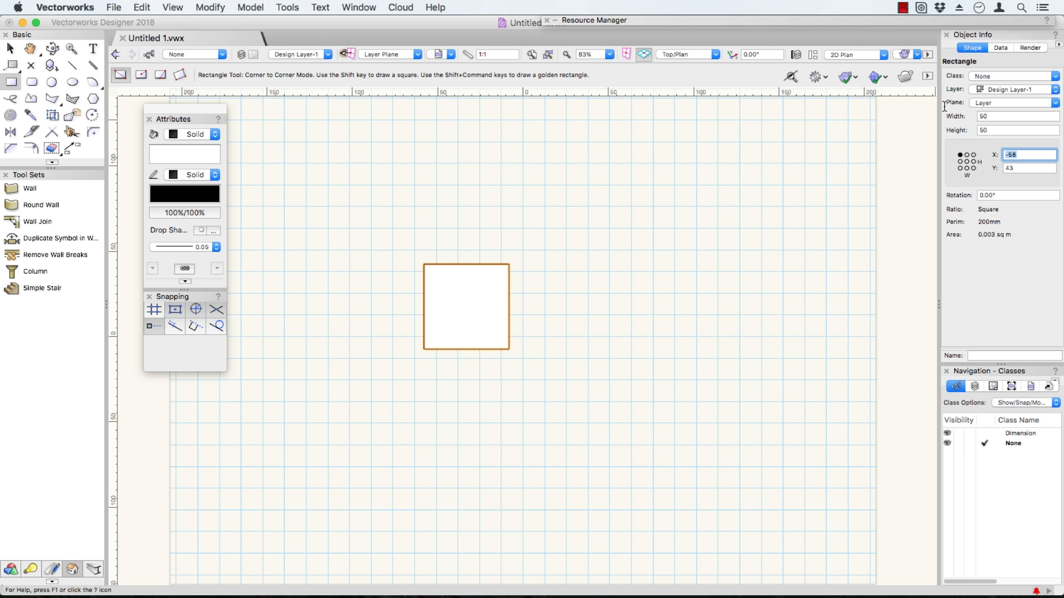
Position the square by its bottom-right corner at X 0, Y 0.
left_click(973, 169)
left_click_drag(1015, 157, 950, 153)
type("0")
key("Tab")
type("0")
key("Tab")
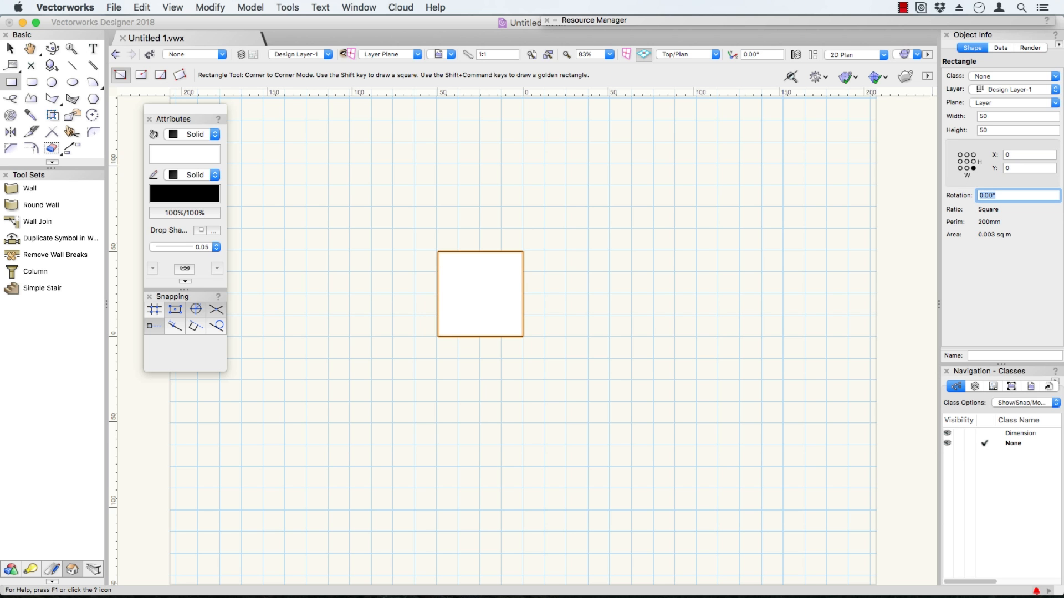
Draw a second square starting from the centre of the first, with offsets ΔX 50 and ΔY -50.
left_click(480, 294)
key("Tab")
type("50")
key("Tab")
type("-50")
key("Tab")
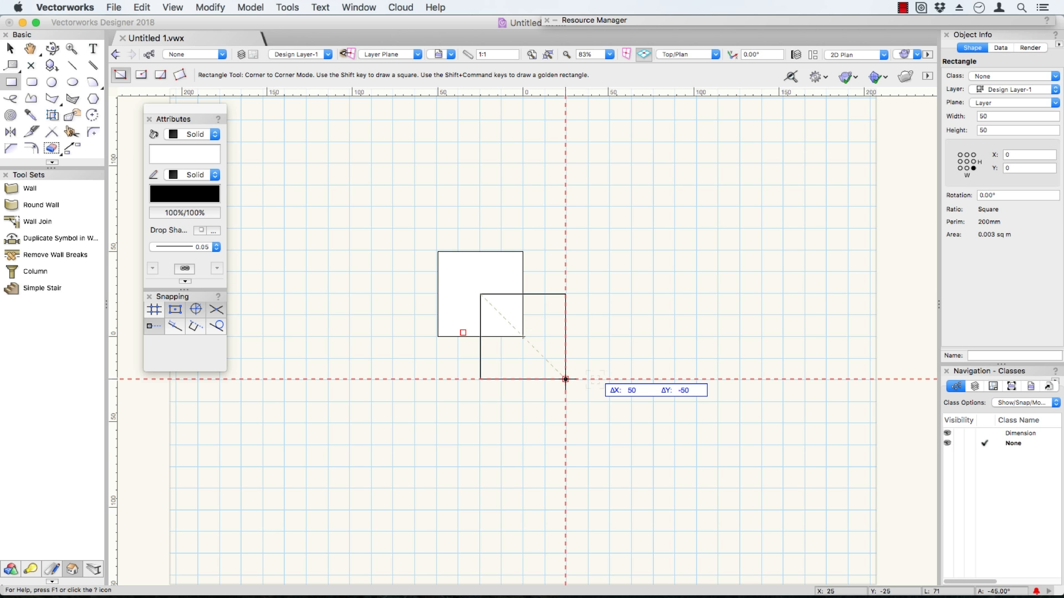
key("Return")
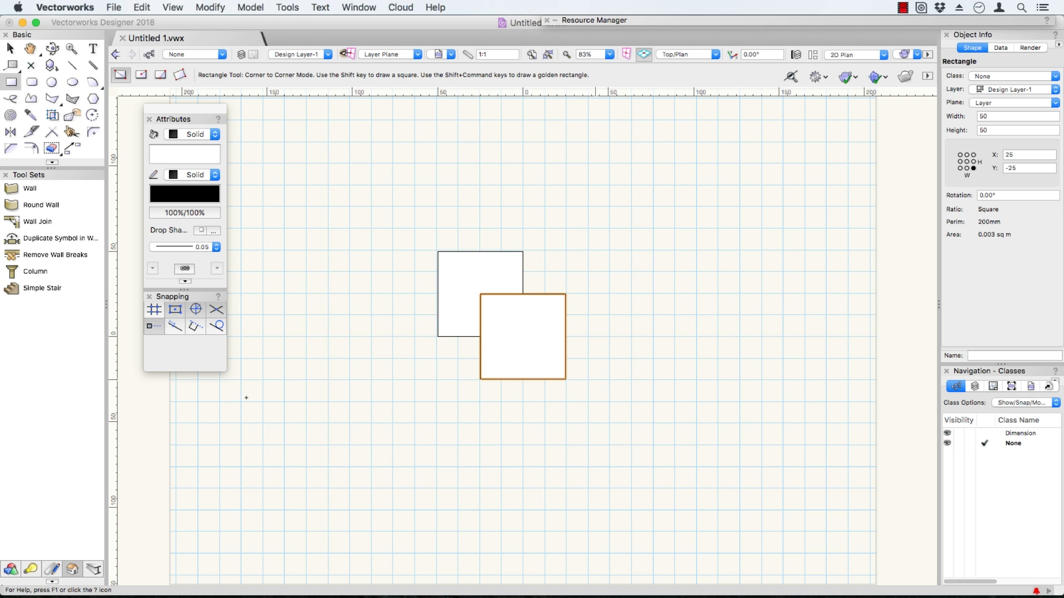
Create a 50 × 50 mm square by entered dimensions, place its top-left corner at the origin, and clear the selection.
double_click(12, 84)
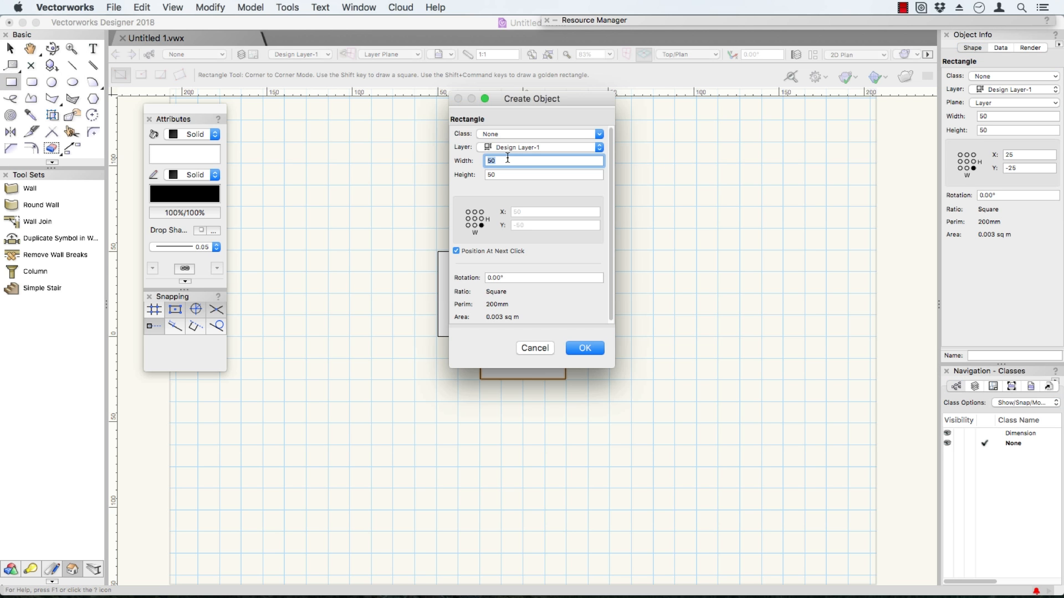
left_click(467, 213)
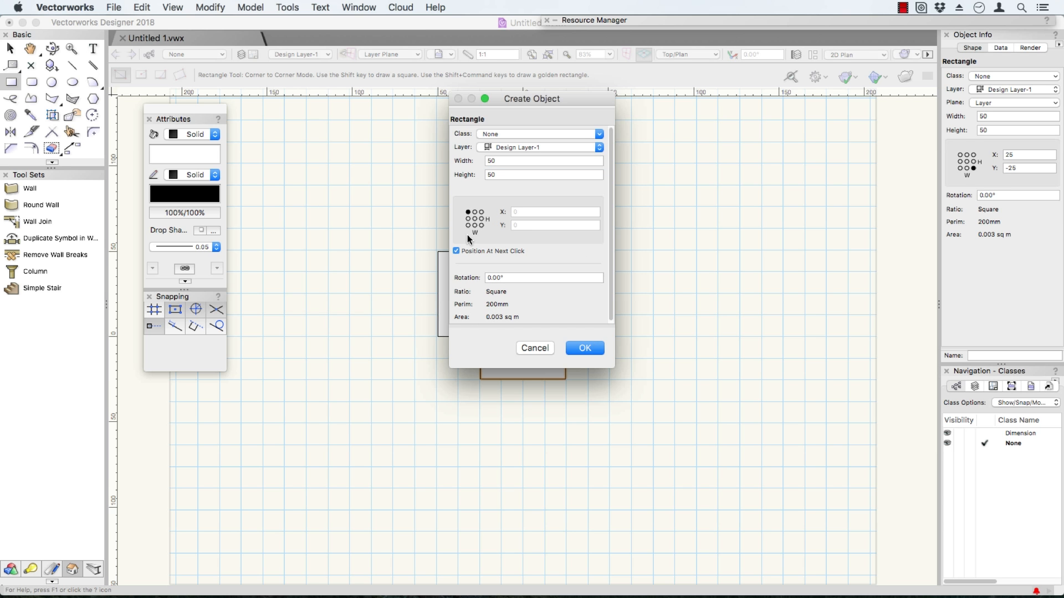
left_click(585, 348)
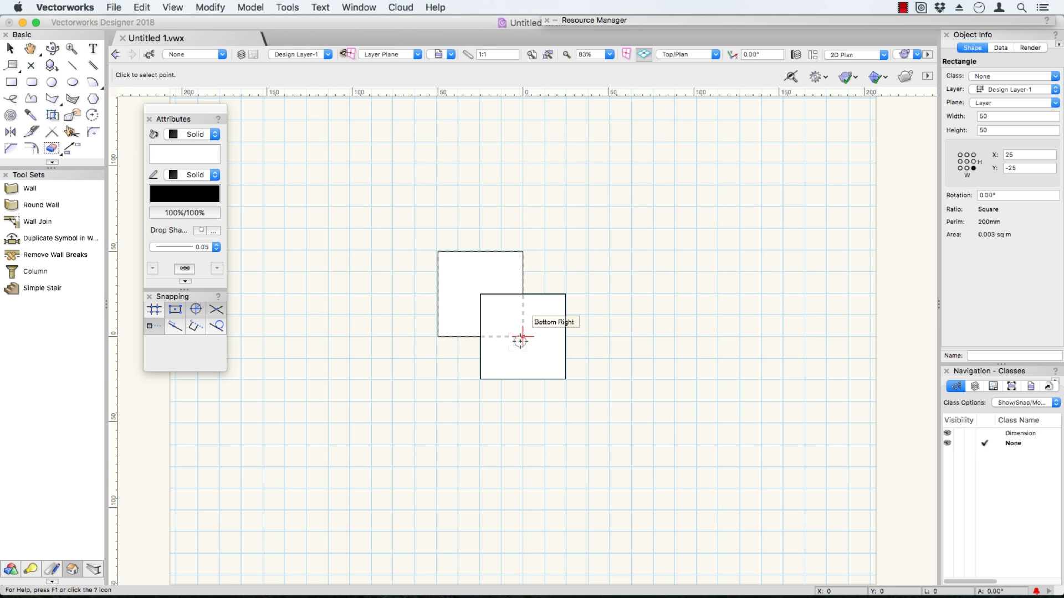
left_click(523, 336)
key("x")
key("x")
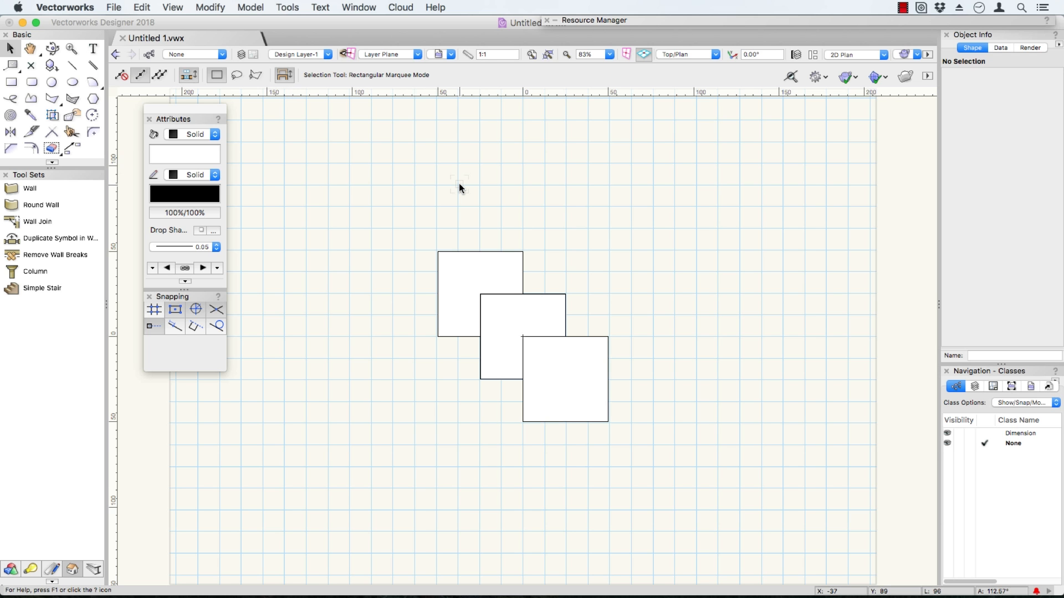
Select the upper-left square, switch the selection to the middle square, and add the upper-left square to it.
left_click(7, 55)
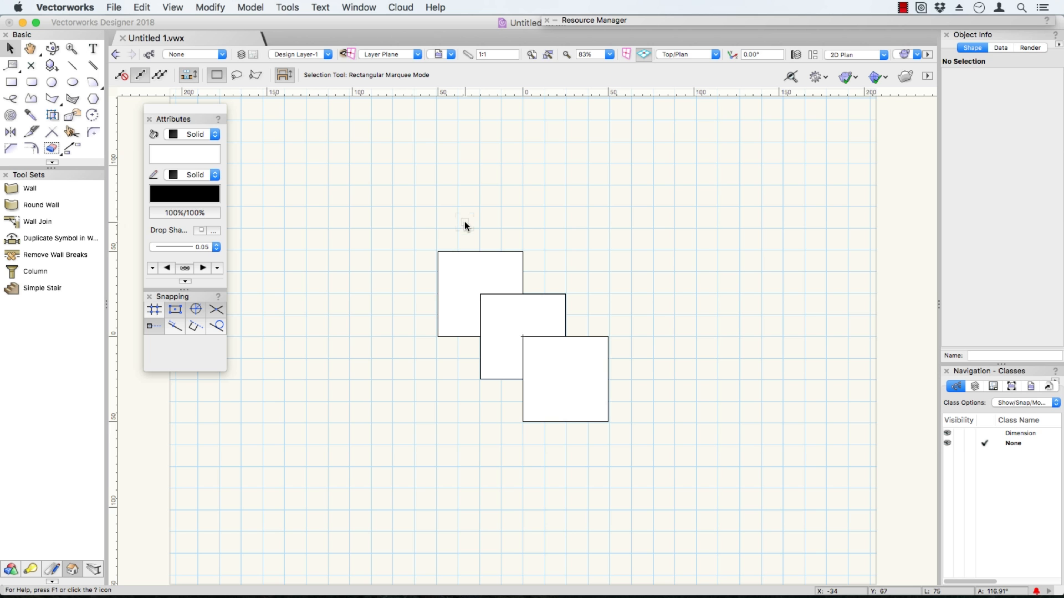
left_click(463, 266)
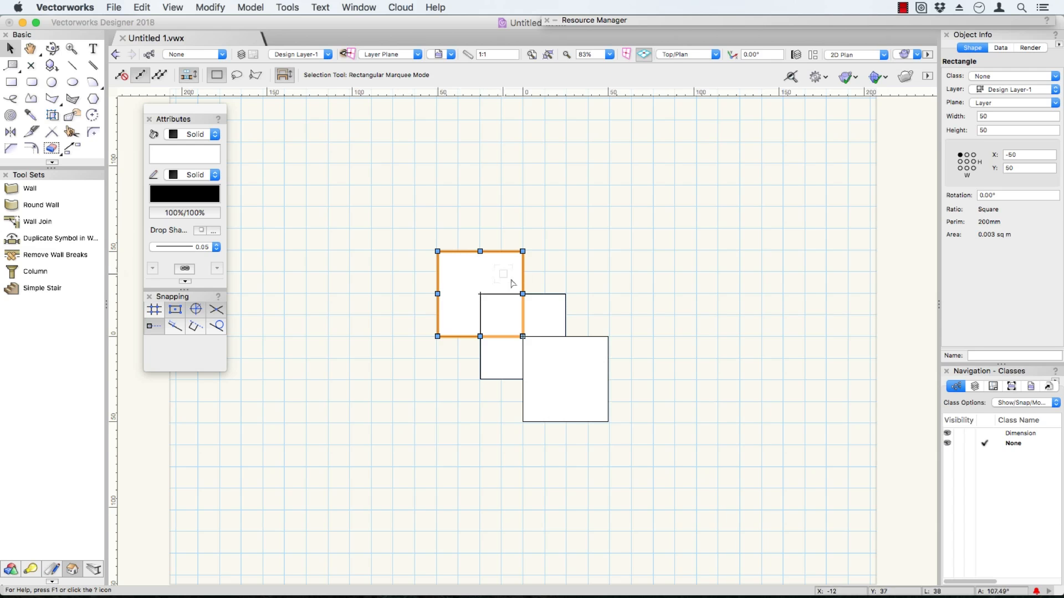
left_click(543, 307)
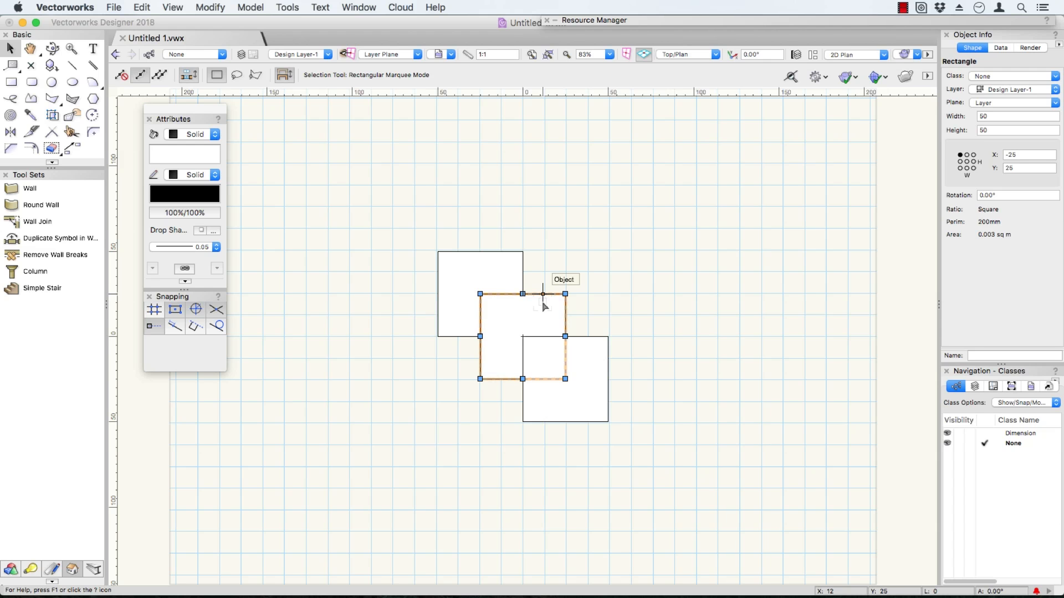
left_click(507, 269, "shift")
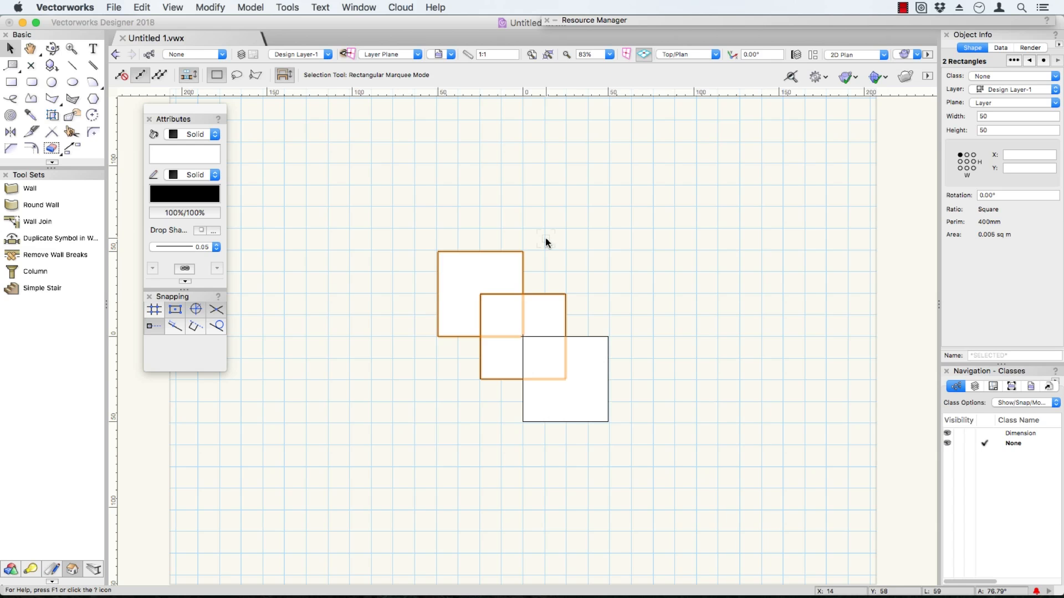
Select the upper-left and middle squares with a rectangular marquee that fully encloses both, and clear the selection.
left_click_drag(404, 218, 589, 394)
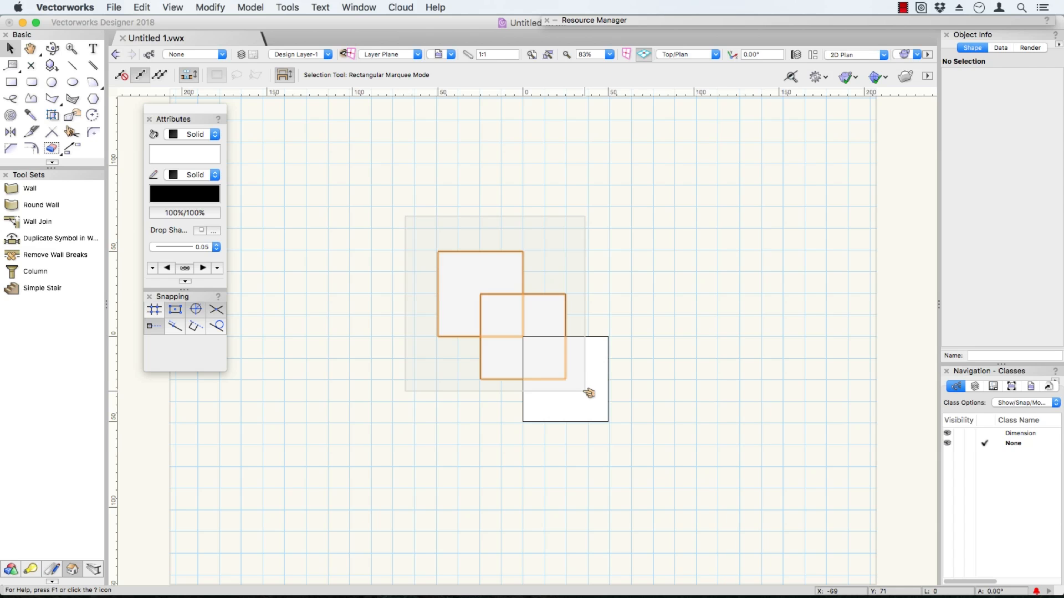
left_click_drag(589, 393, 584, 393)
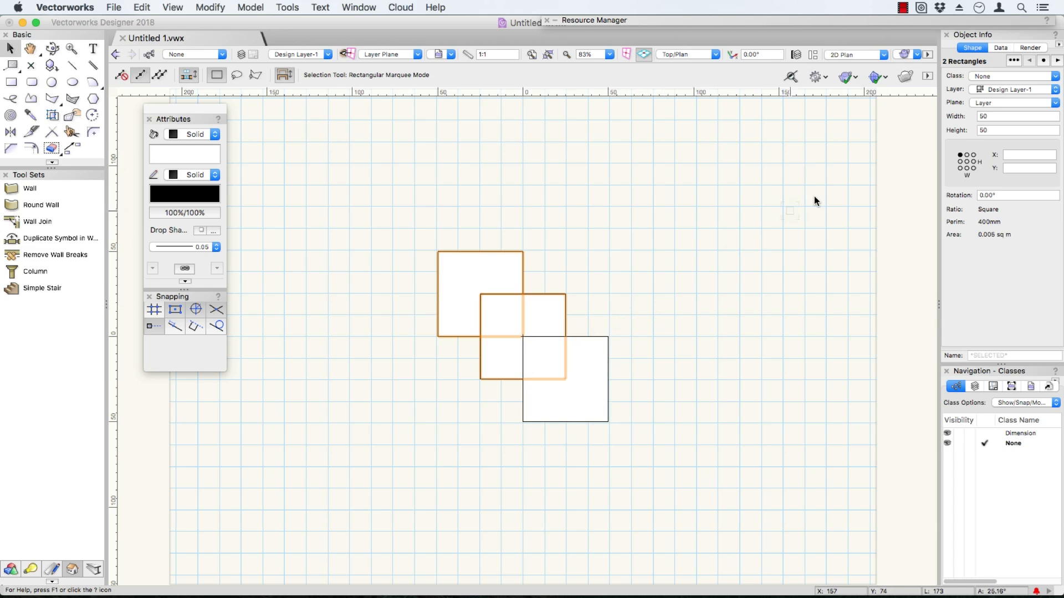
left_click(961, 61)
left_click(429, 225)
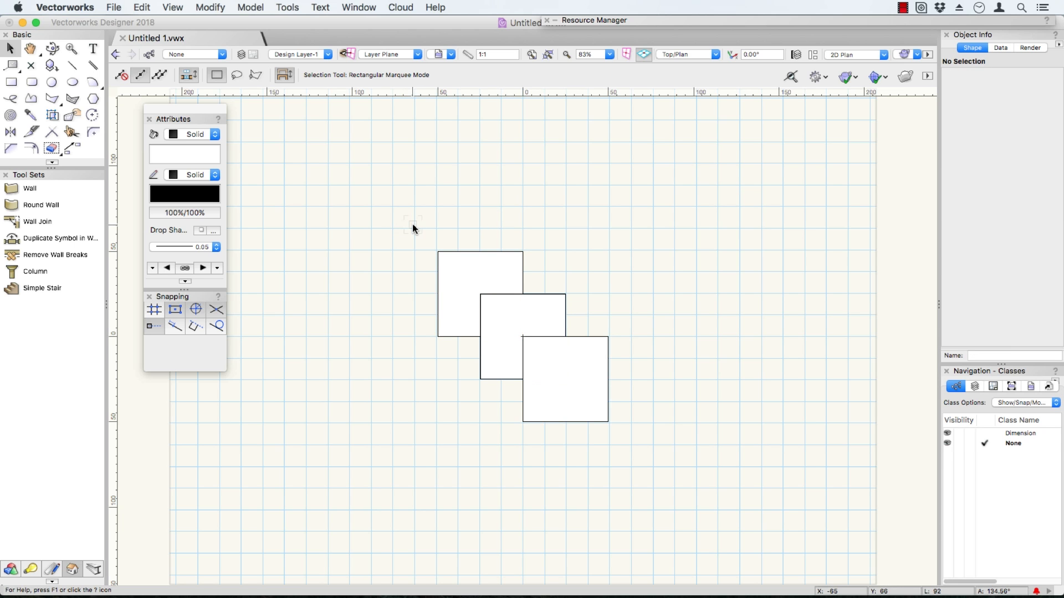
Select all three squares with a marquee touching each one, remove the middle square from the selection, and deselect everything.
left_click_drag(418, 222, 536, 344)
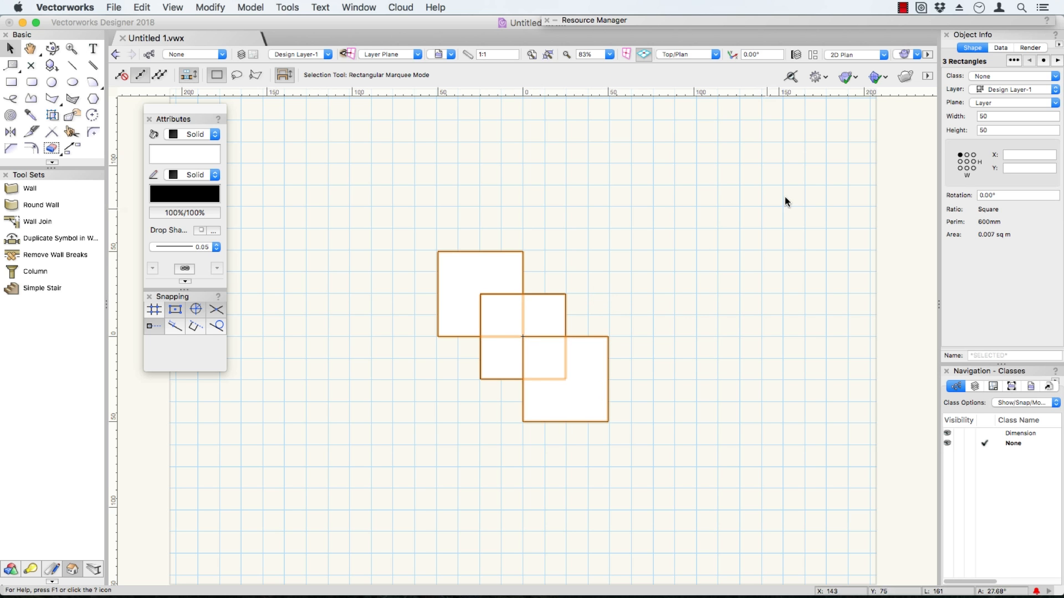
left_click(960, 65)
left_click(556, 298, "shift")
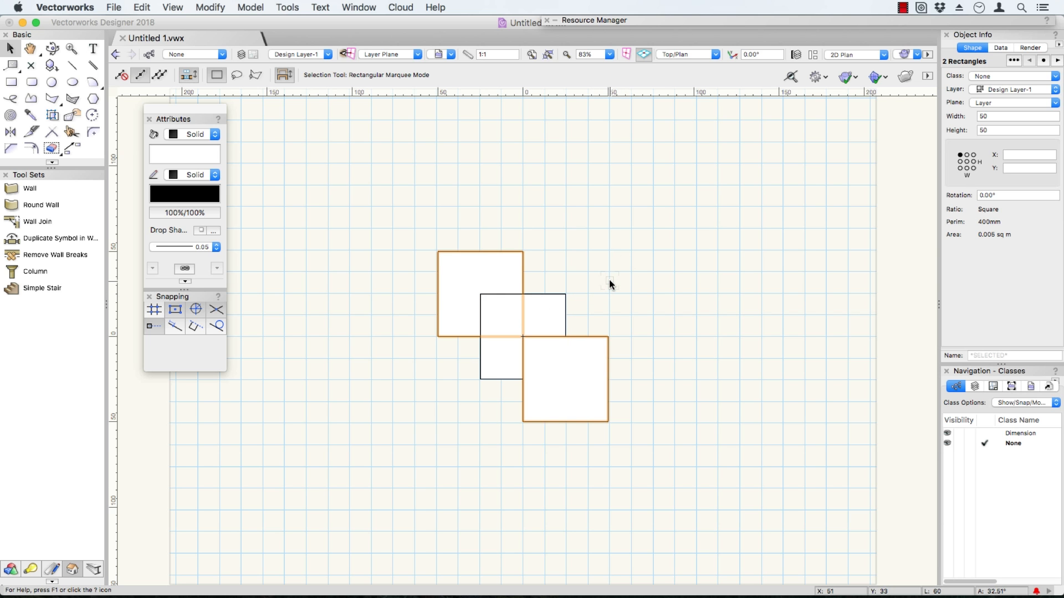
left_click(608, 285)
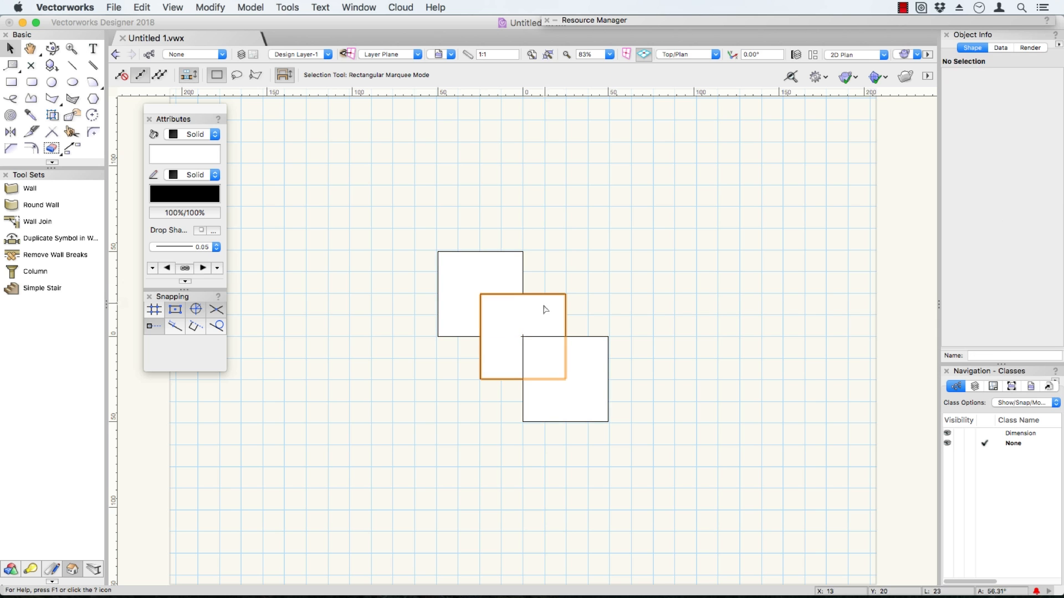
Select the middle square and invert the selection with a marquee around all three squares.
left_click(551, 307)
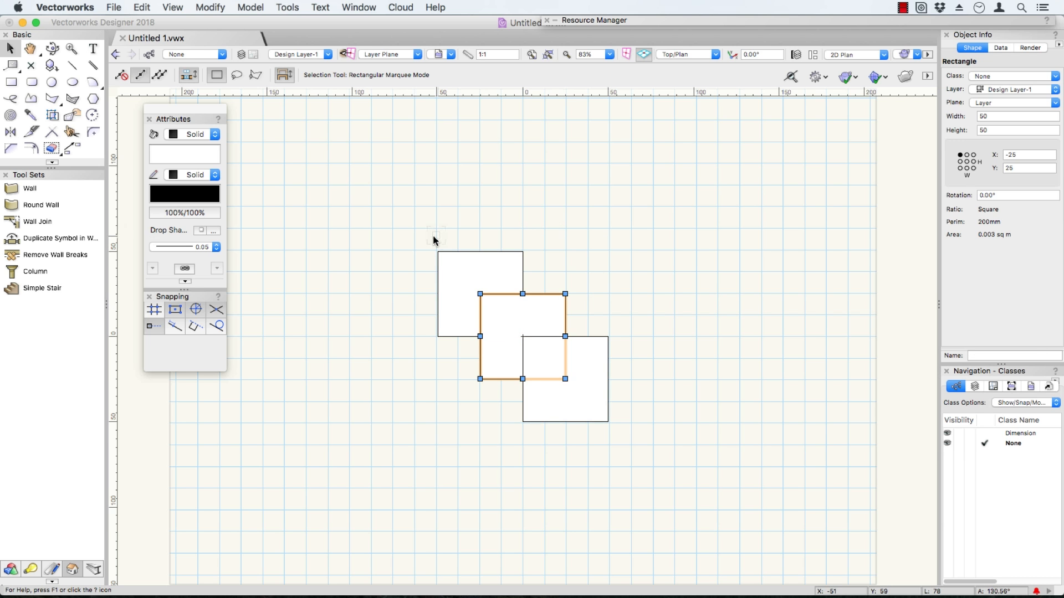
left_click_drag(419, 233, 636, 441)
left_click_drag(636, 441, 634, 440)
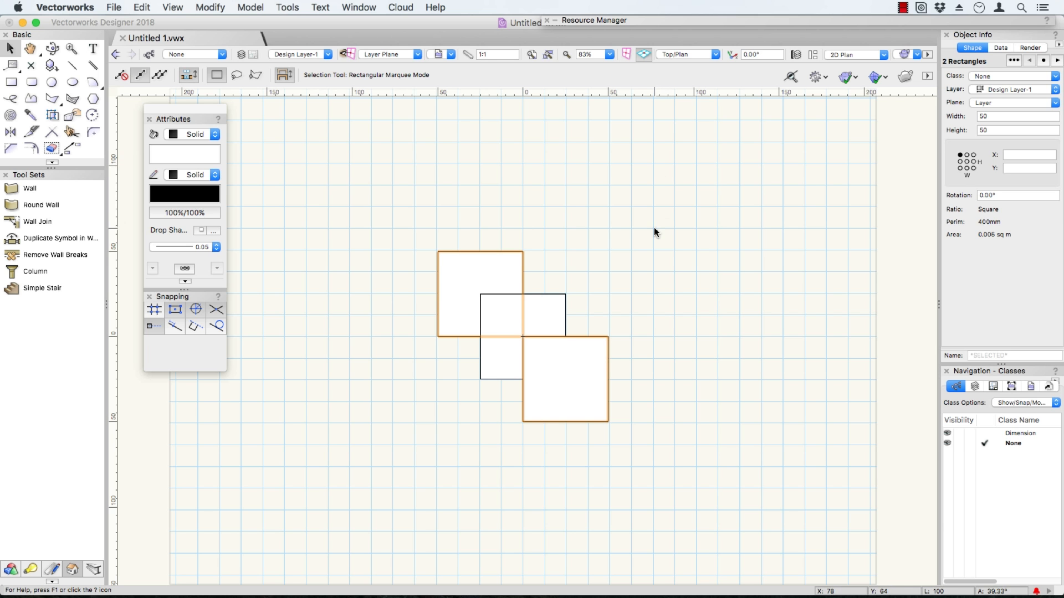
Select only the upper-left and middle squares with a marquee that encloses both.
left_click_drag(404, 230, 576, 384)
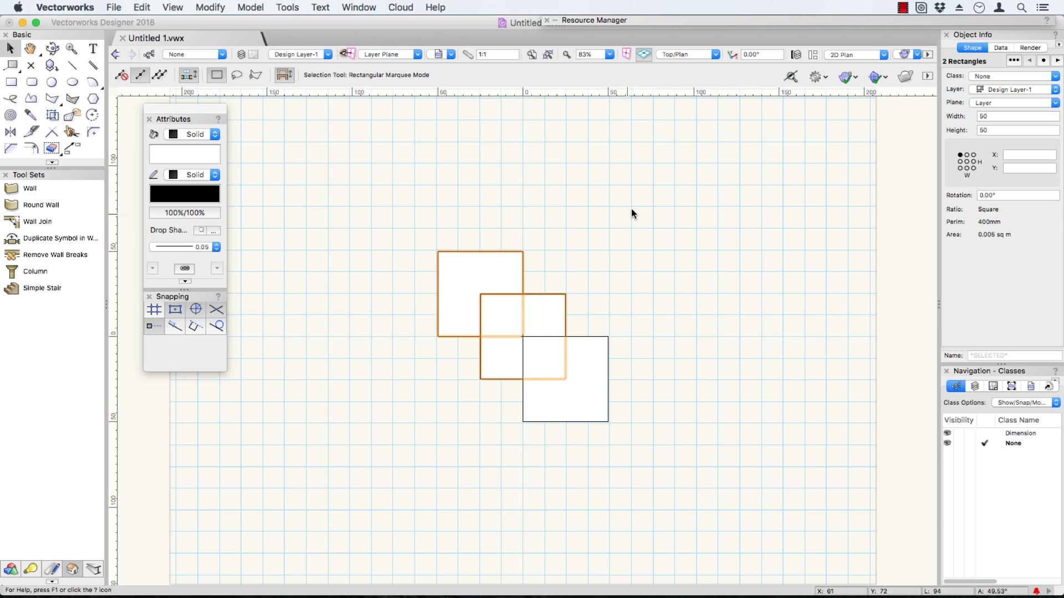
left_click_drag(640, 198, 371, 390)
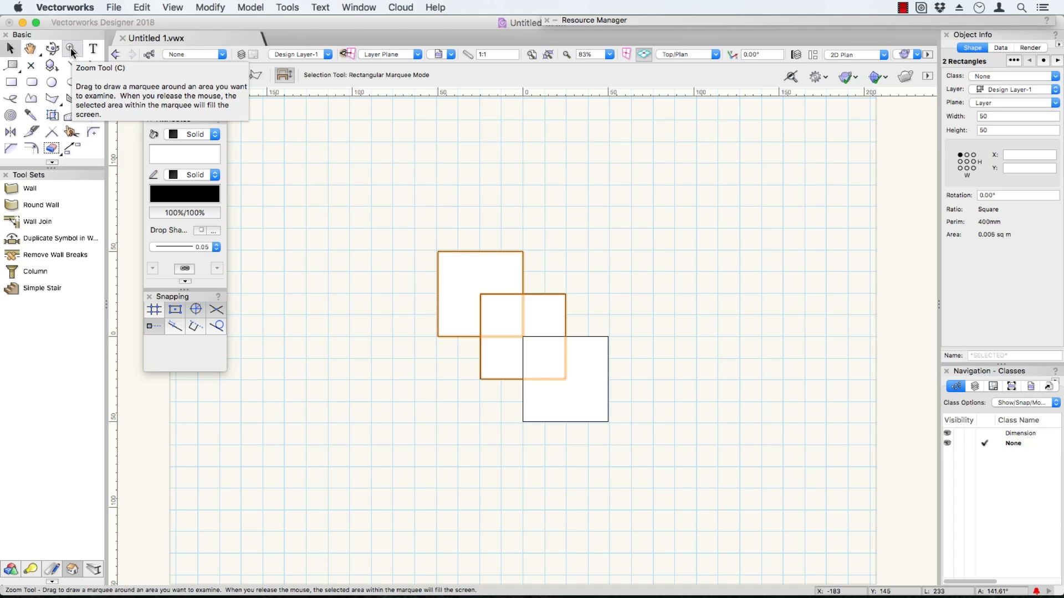
Switch through the Text, Line and Polyline tools and activate the Wall tool.
key("1")
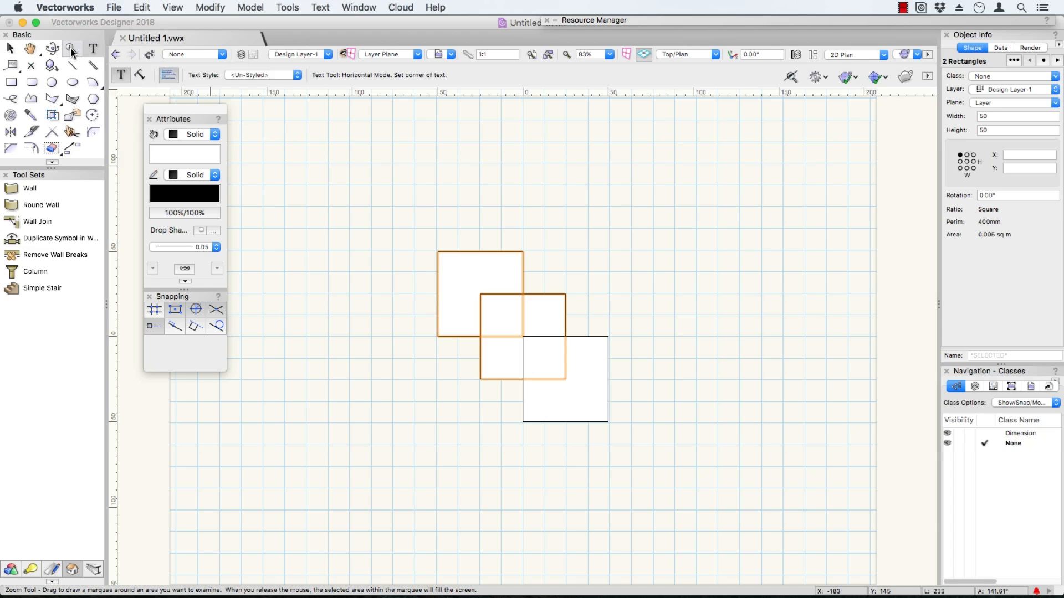
key("2")
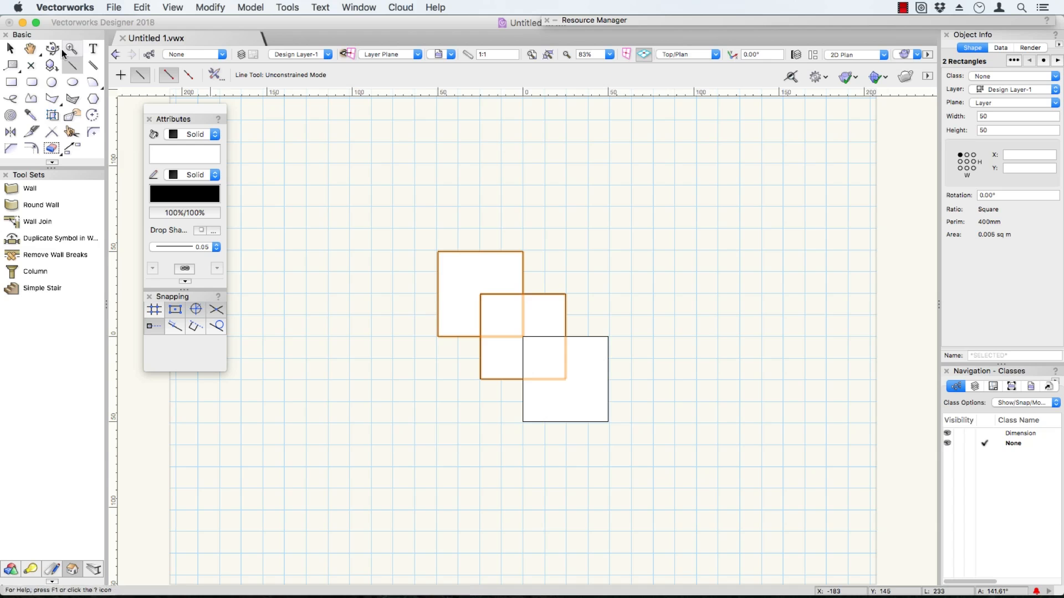
left_click(31, 99)
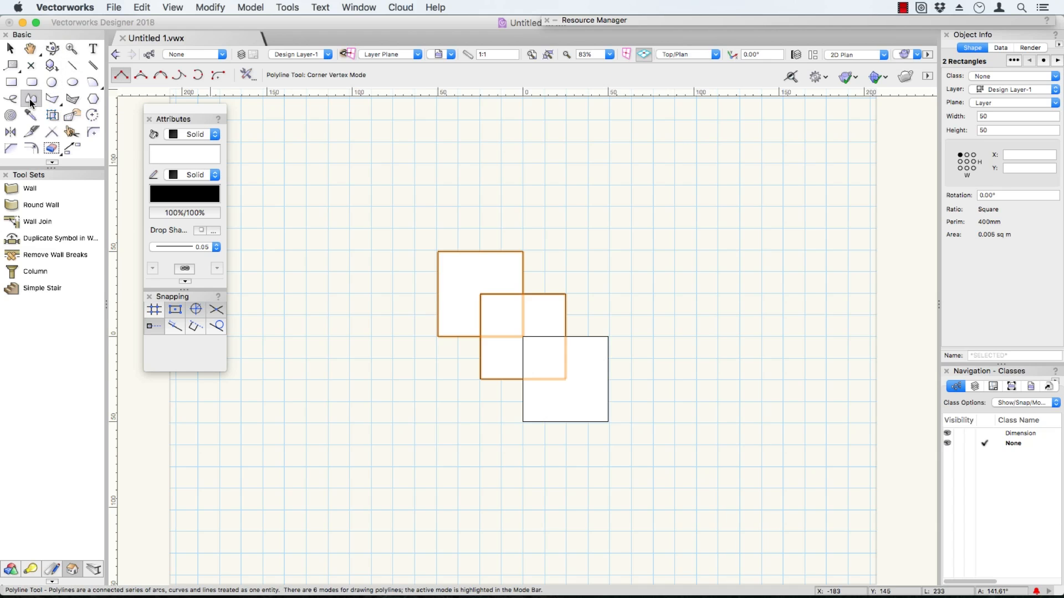
key("9")
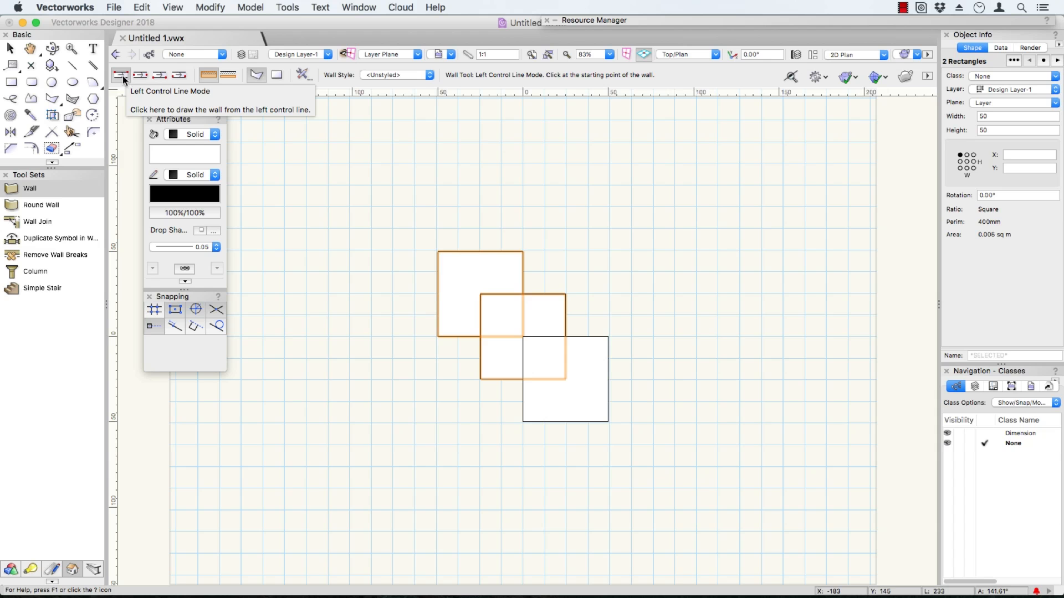
Cycle the Wall tool through its control line modes back to Left Control Line Mode.
key("u")
key("u")
key("u")
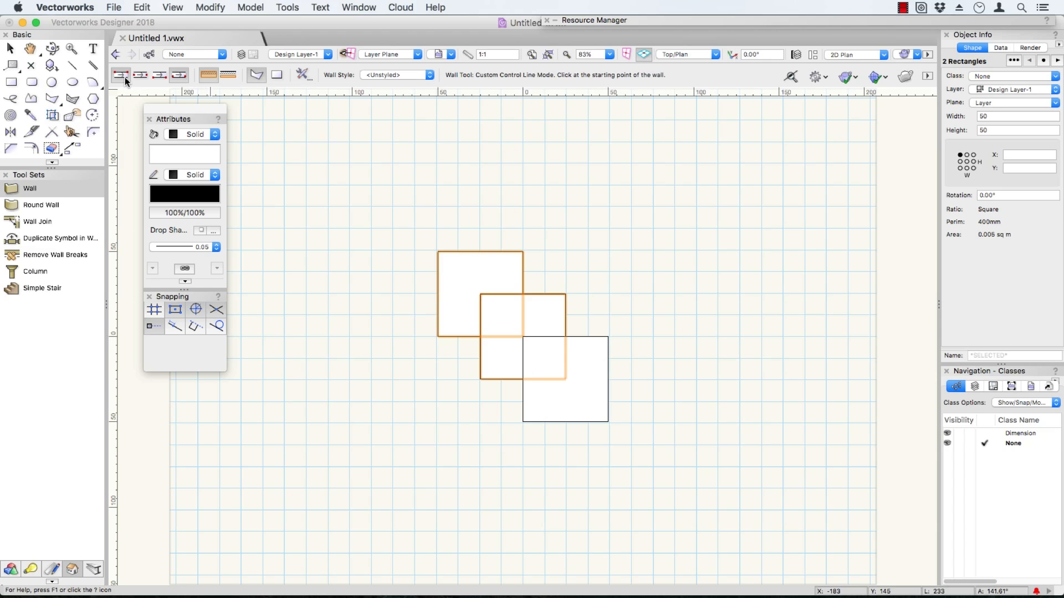
key("u")
key("u")
key("u")
key("u")
key("u")
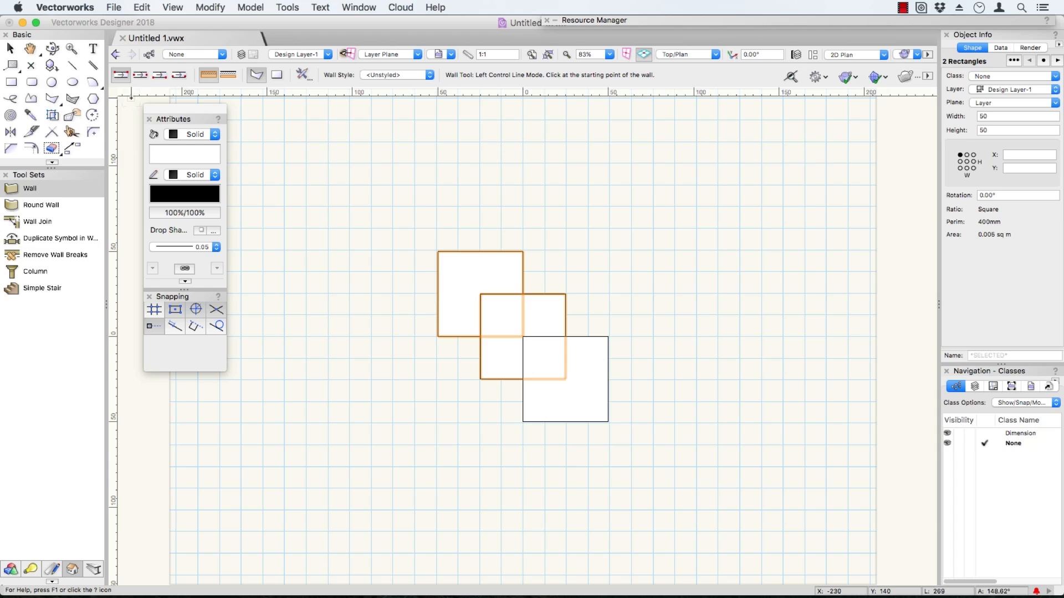
Toggle the Wall tool's second mode group back and forth, and open and accept its Wall Preferences.
key("i")
key("i")
key("i")
key("i")
key("p")
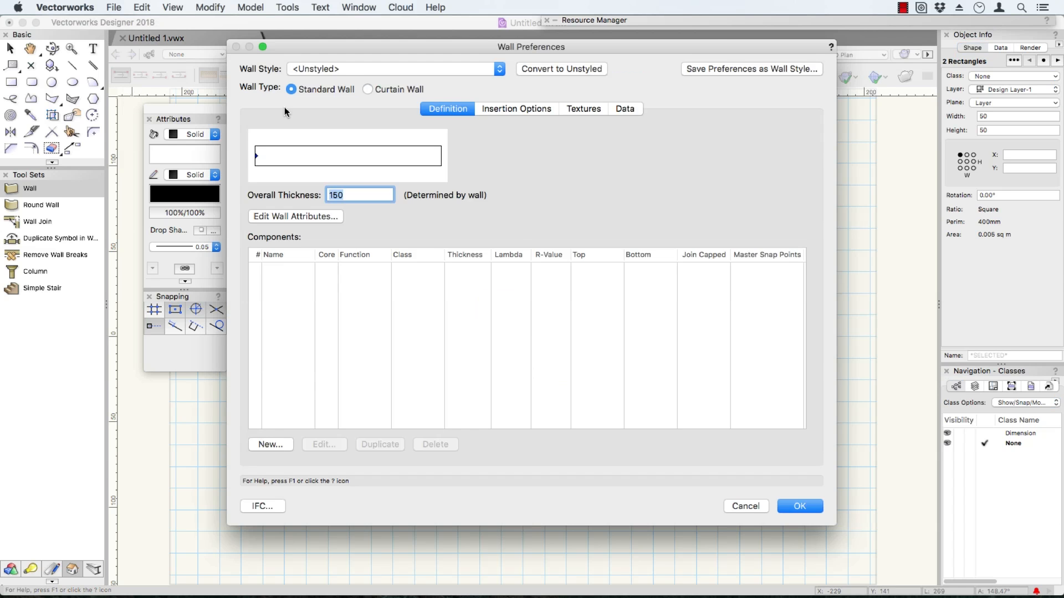
key("Return")
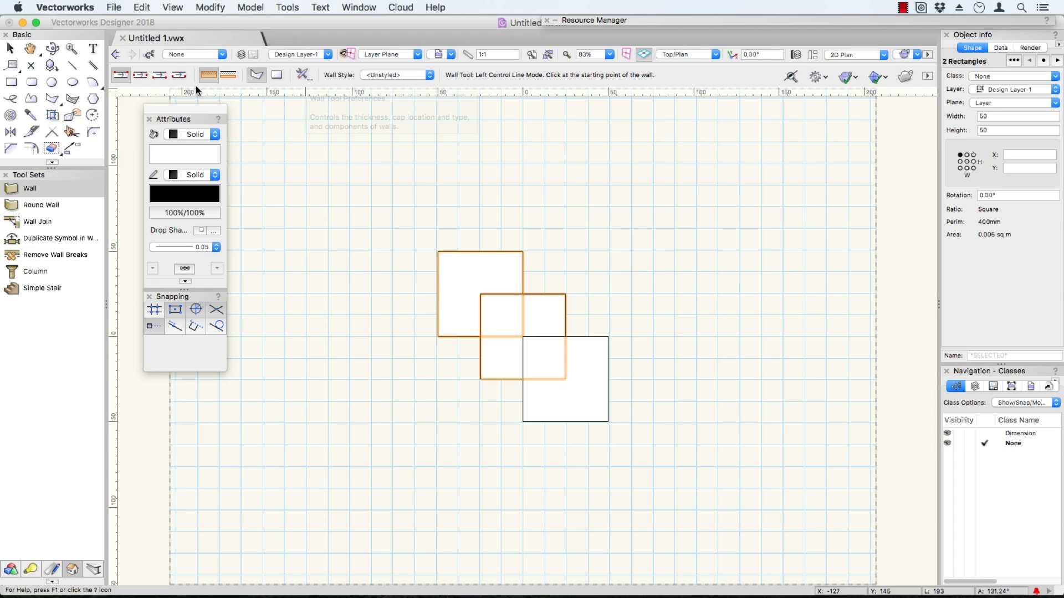
Activate the Selection tool and switch it to the interactive scaling mode that shows handles on multiple selected objects.
left_click(10, 49)
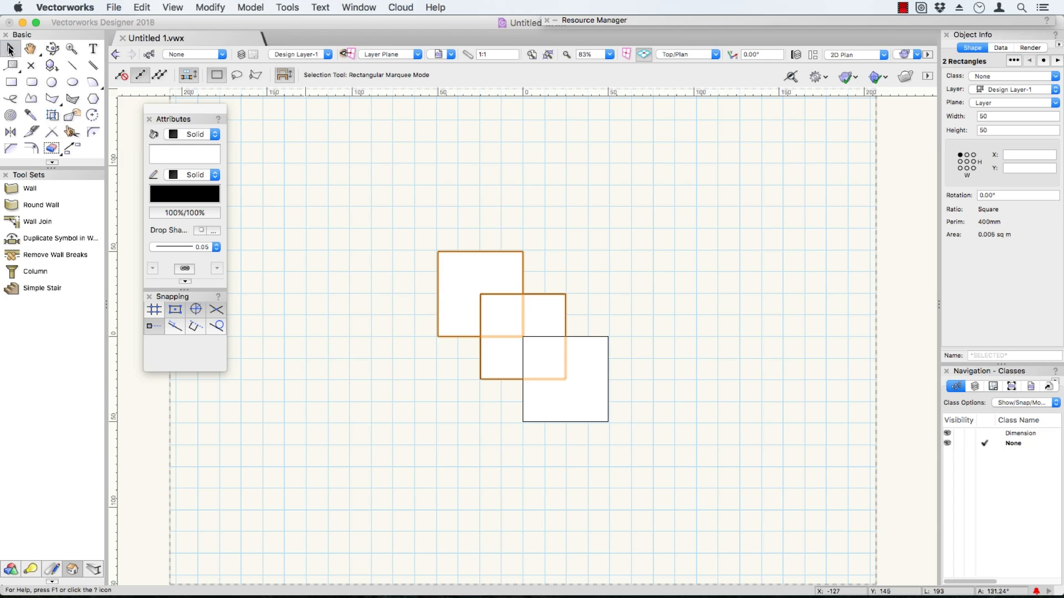
key("u")
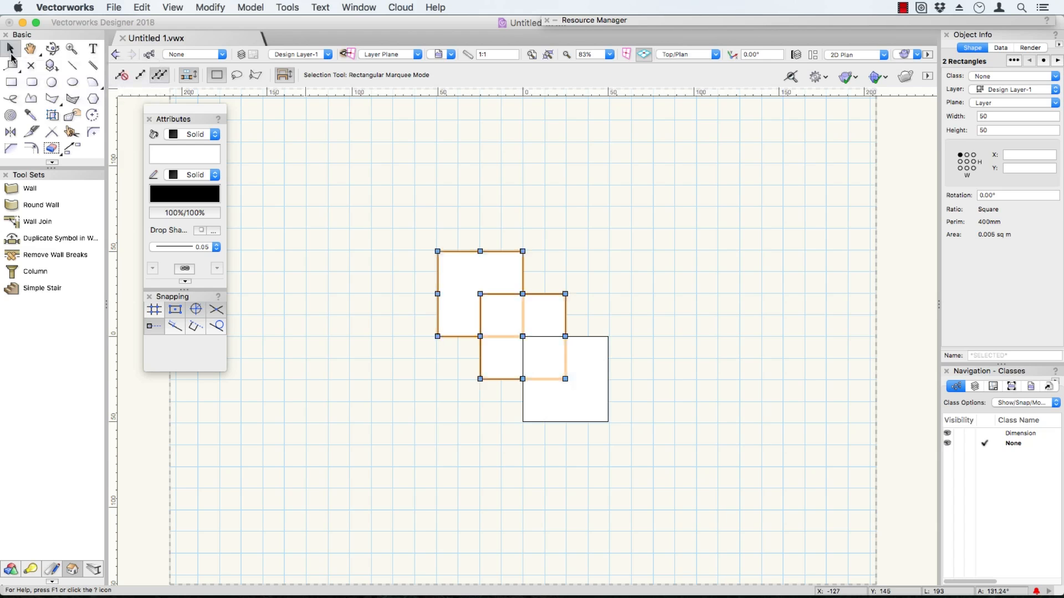
Cycle the Selection tool's interactive scaling modes, accept the mode change, return to unrestricted interactive scaling, and clear the selection.
key("u")
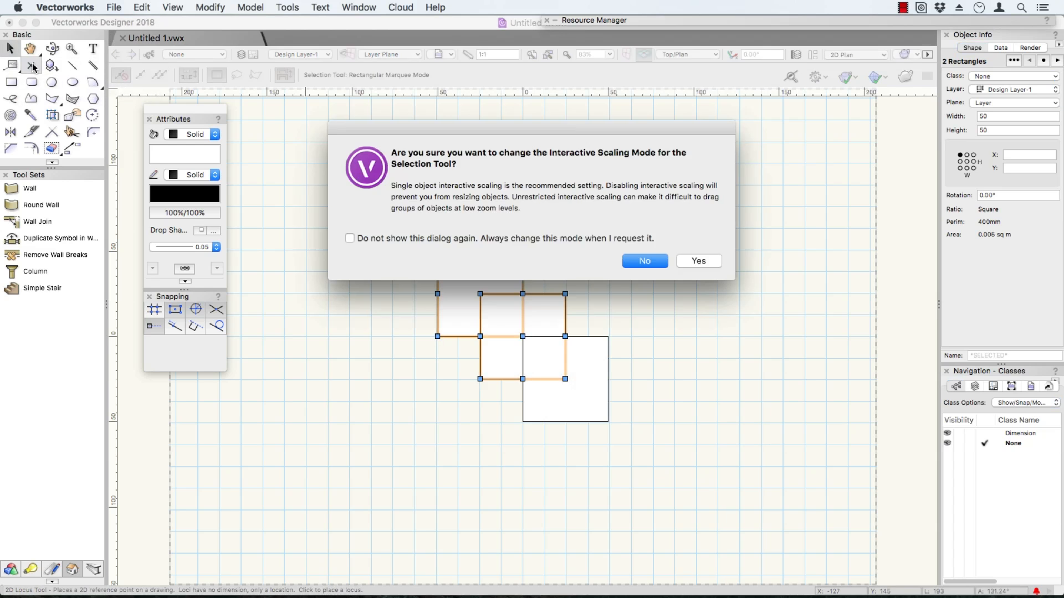
left_click(690, 261)
key("u")
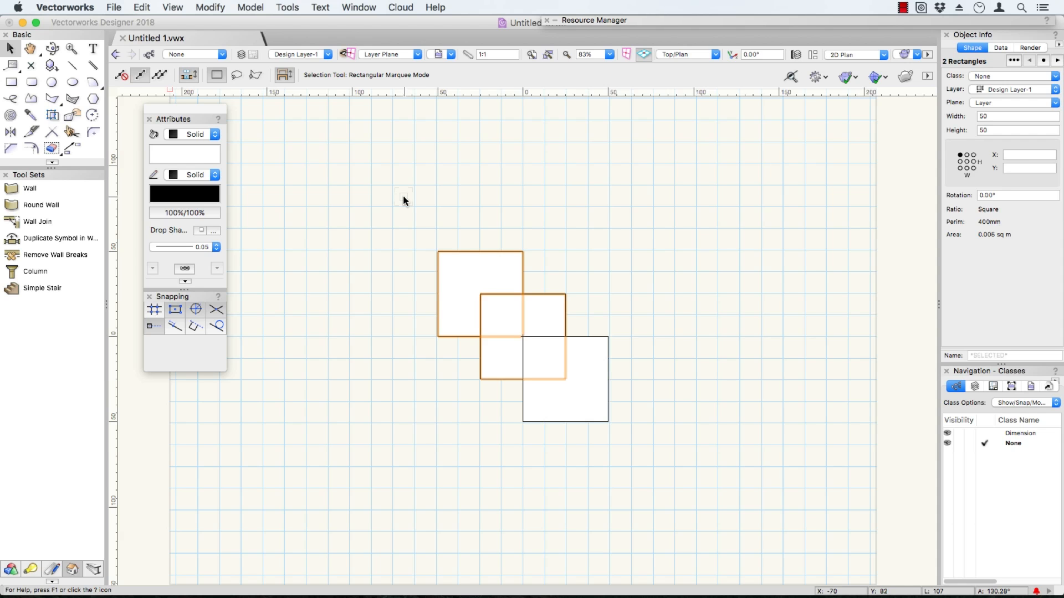
key("u")
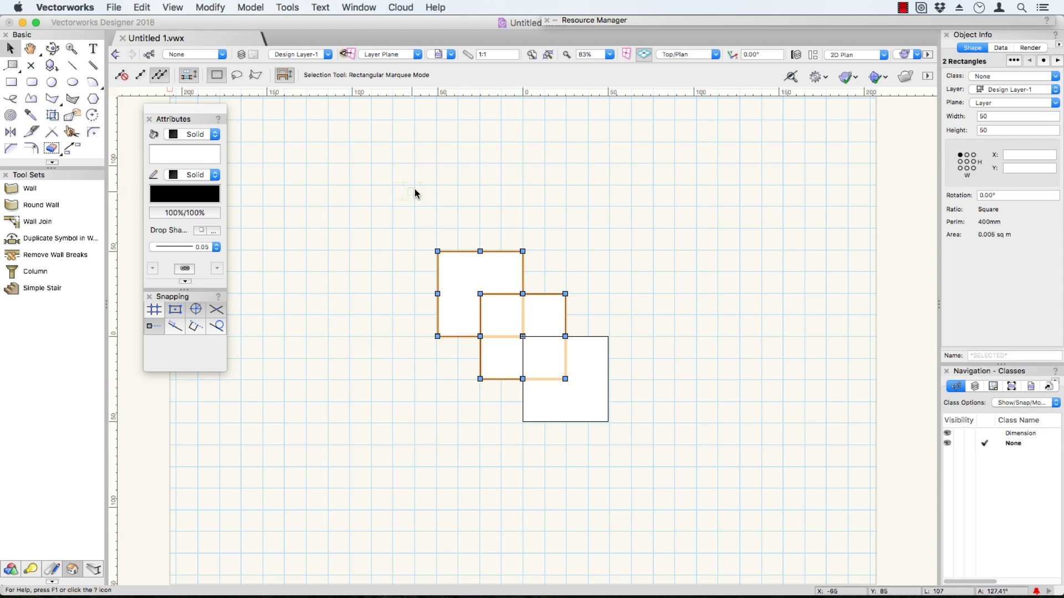
left_click(432, 231)
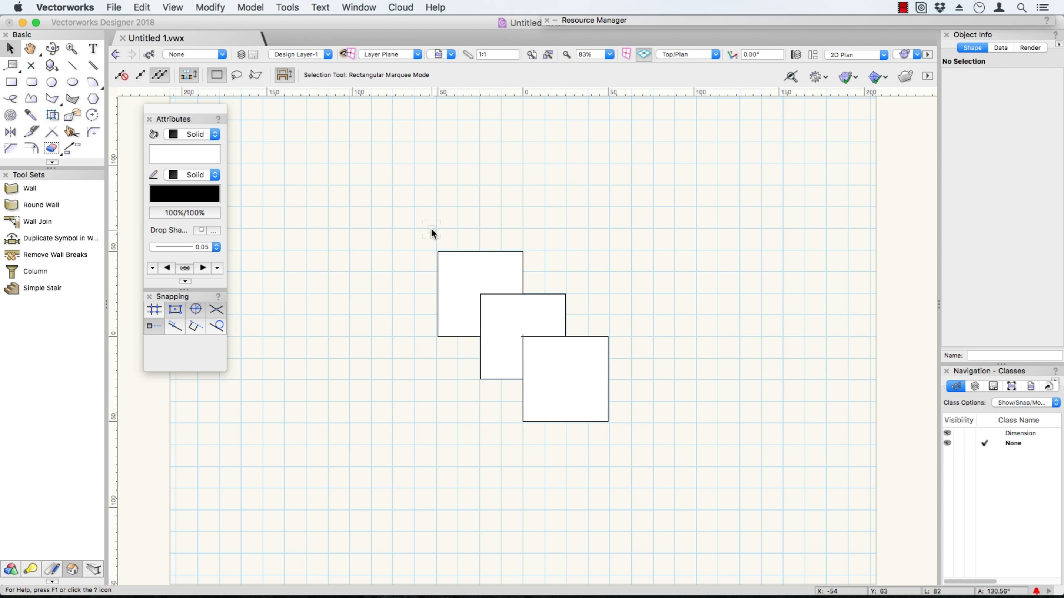
left_click(457, 258)
left_click(472, 224)
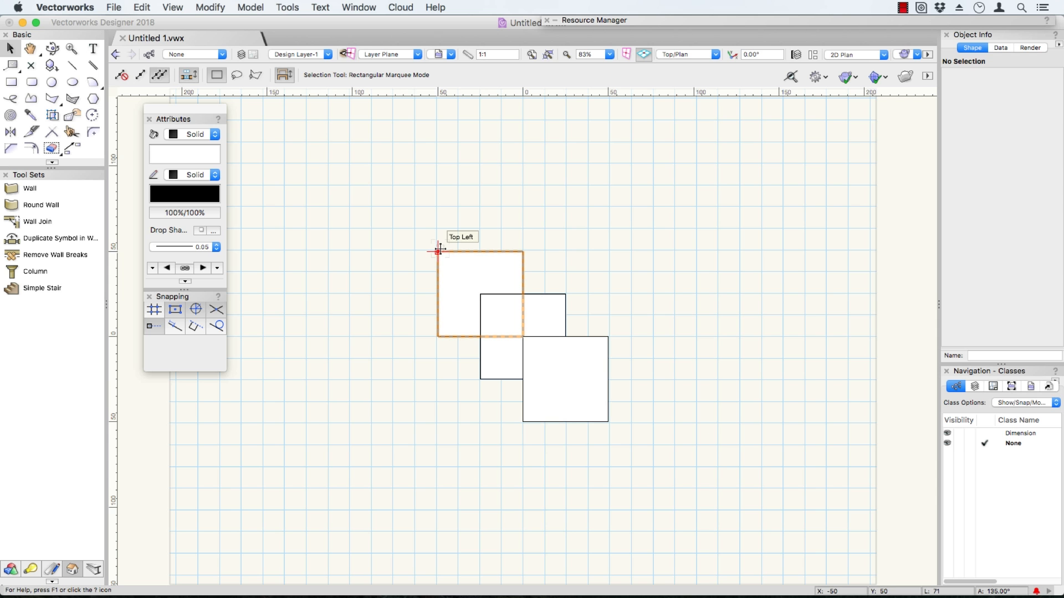
Try moving the upper-left square by its top-left corner onto the middle square's top-right corner, and undo the move.
left_click_drag(438, 251, 565, 294)
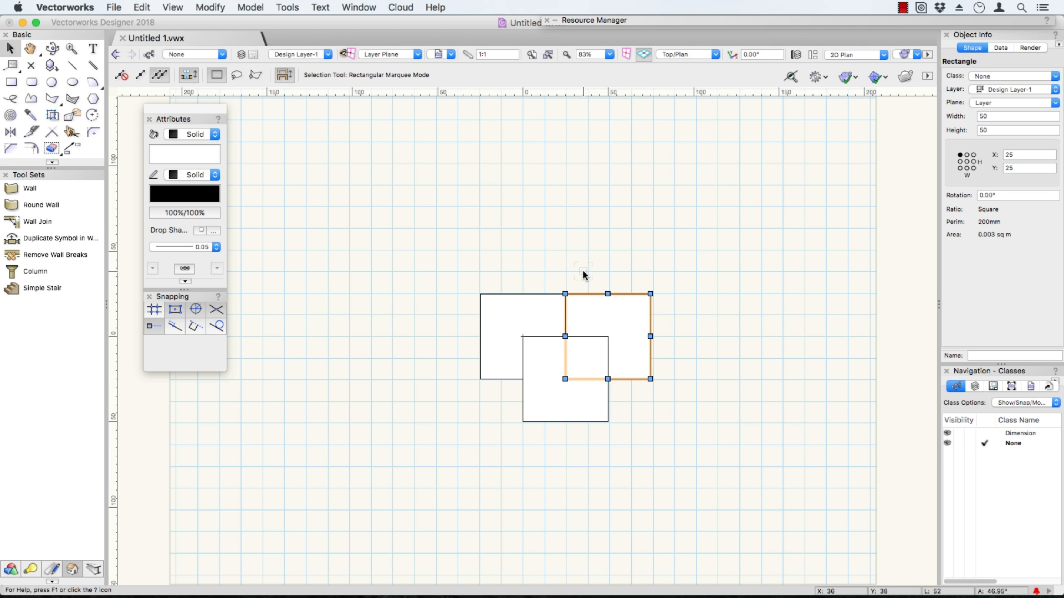
key("super+z")
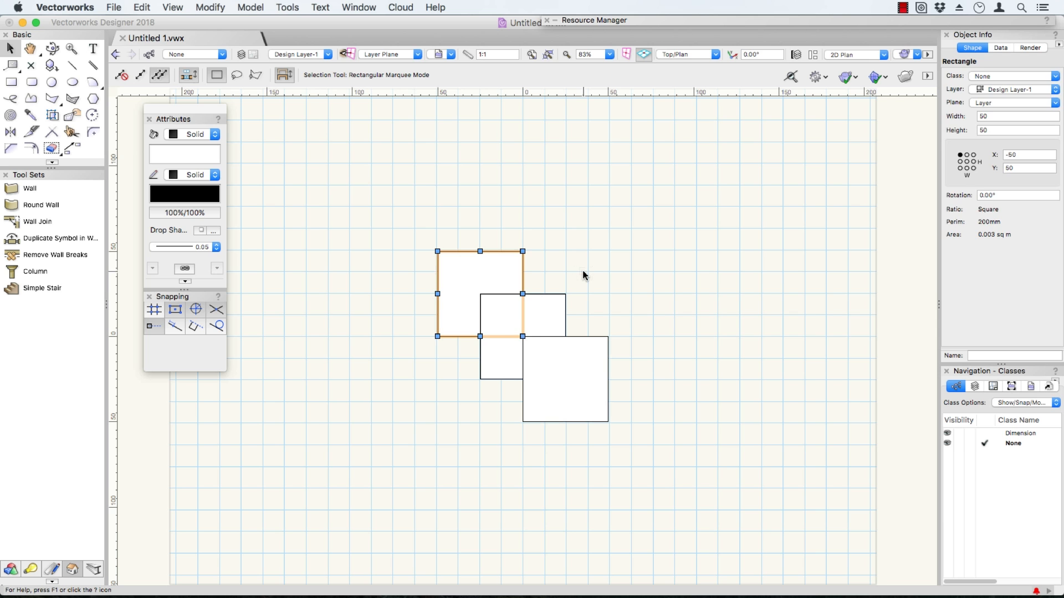
left_click(583, 270)
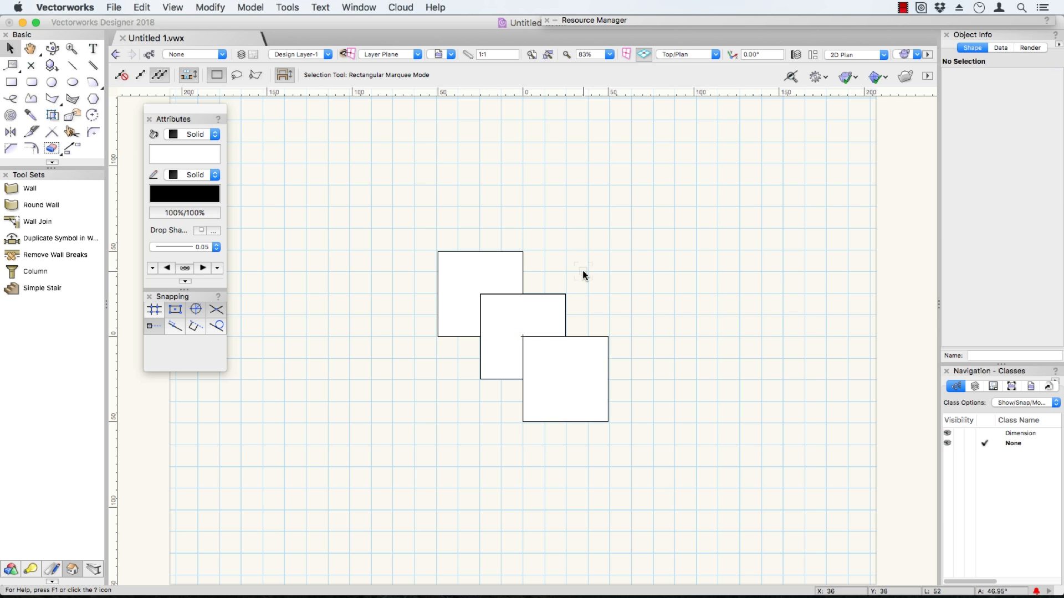
left_click(142, 8)
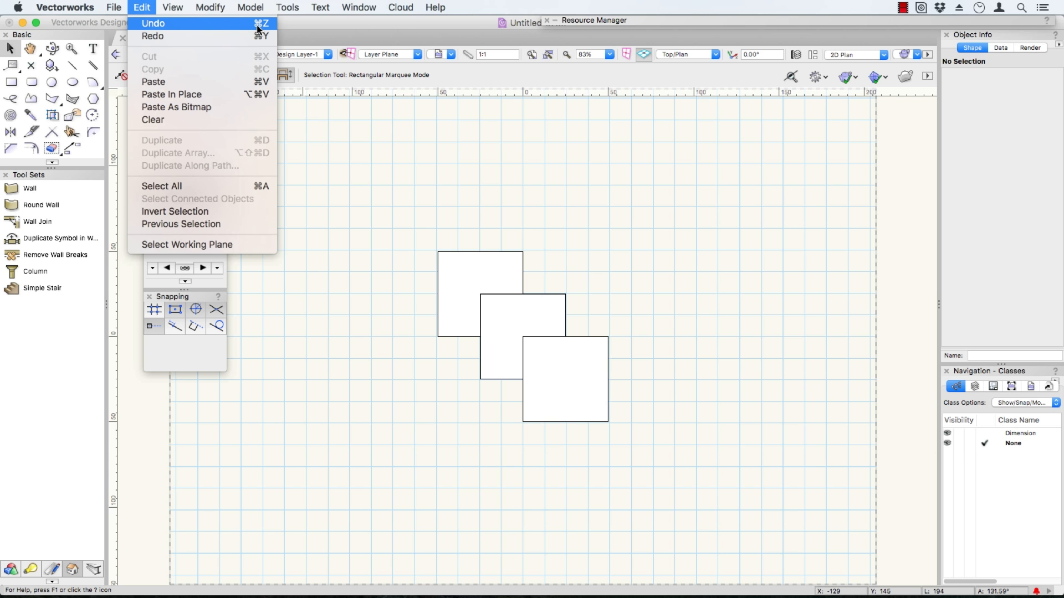
left_click(449, 126)
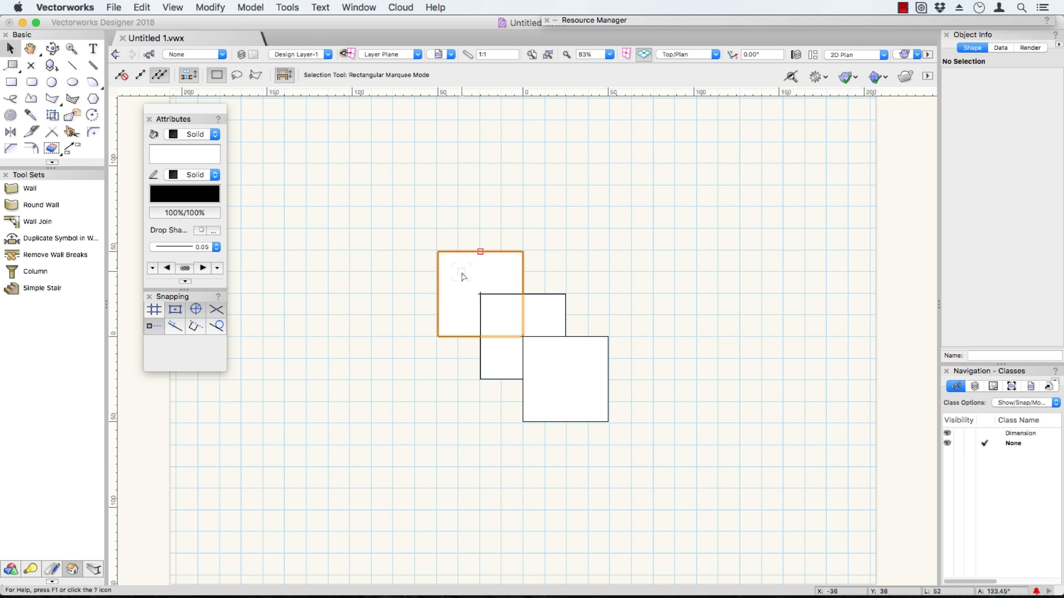
Select the upper-left square and stretch its left side to about 107 mm wide, and shrink it to about 54 mm.
left_click(439, 251)
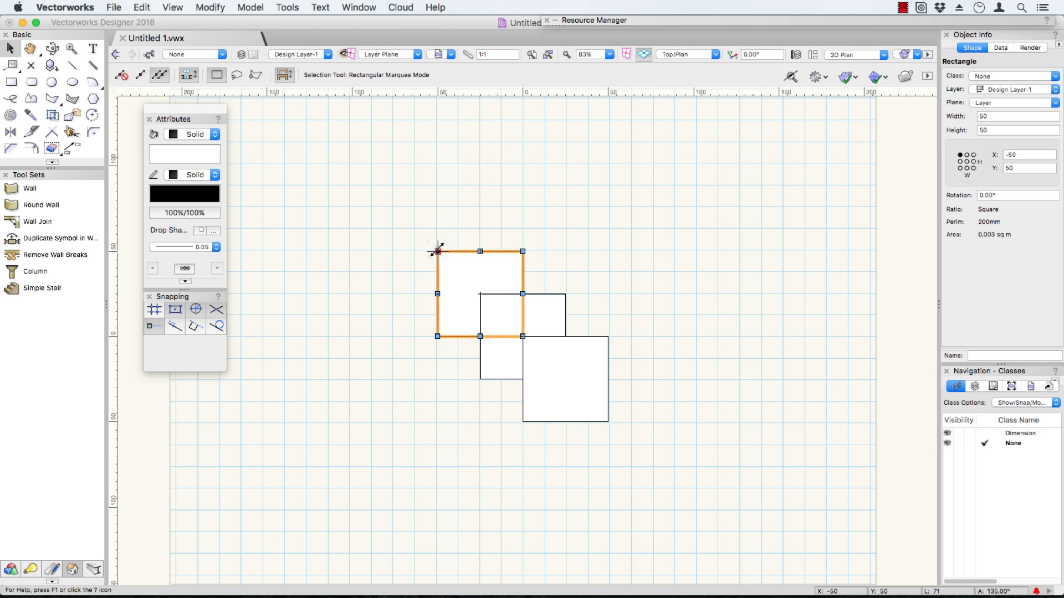
left_click_drag(438, 251, 340, 251)
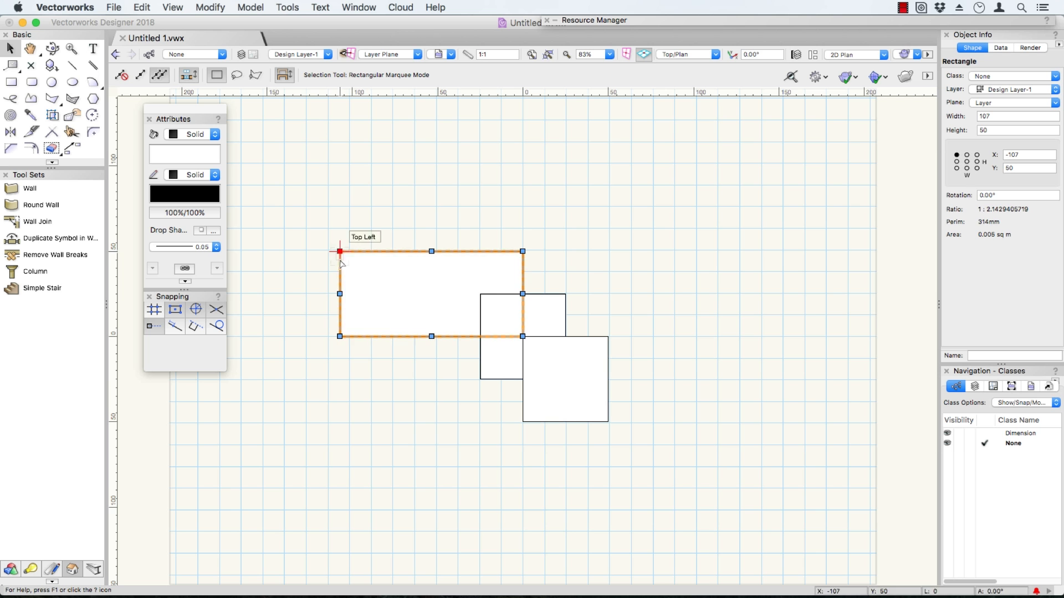
left_click_drag(339, 293, 432, 294)
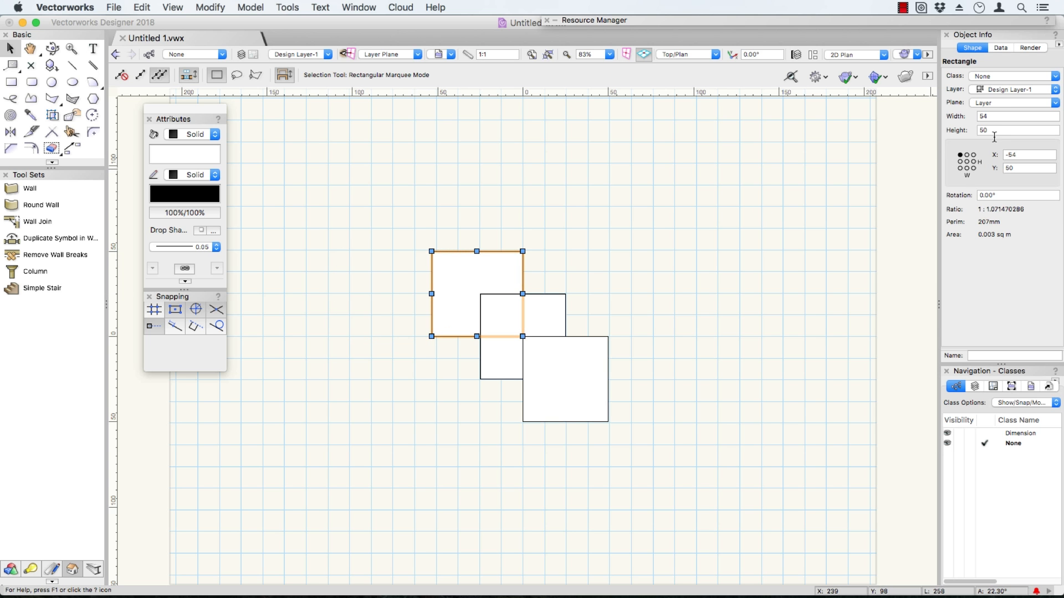
Set the upper-left square's width to 50 mm, and undo that edit together with both resizes.
left_click(1004, 117)
type("50")
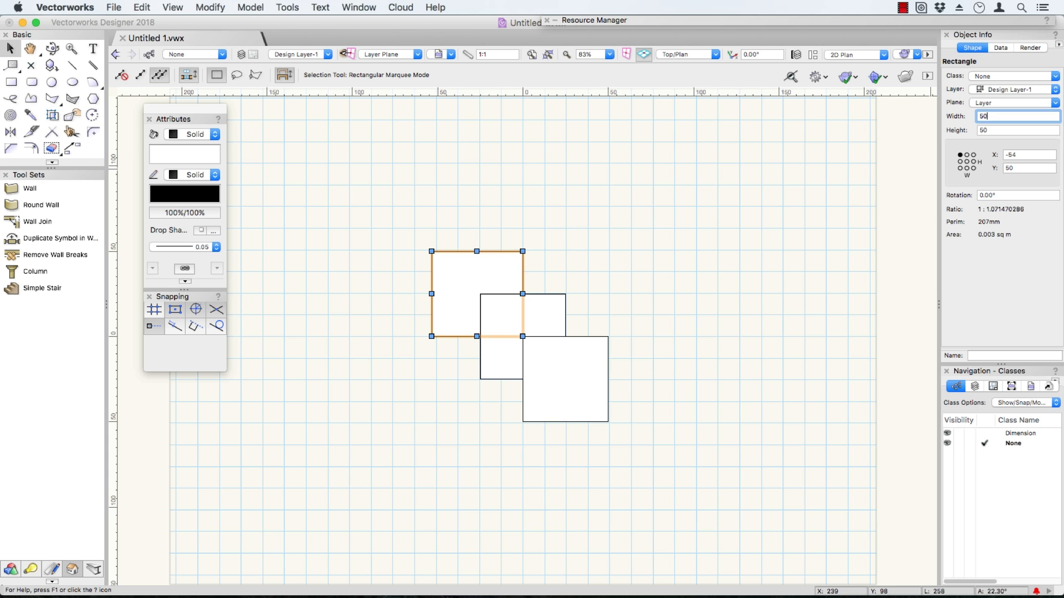
key("Return")
key("super+z")
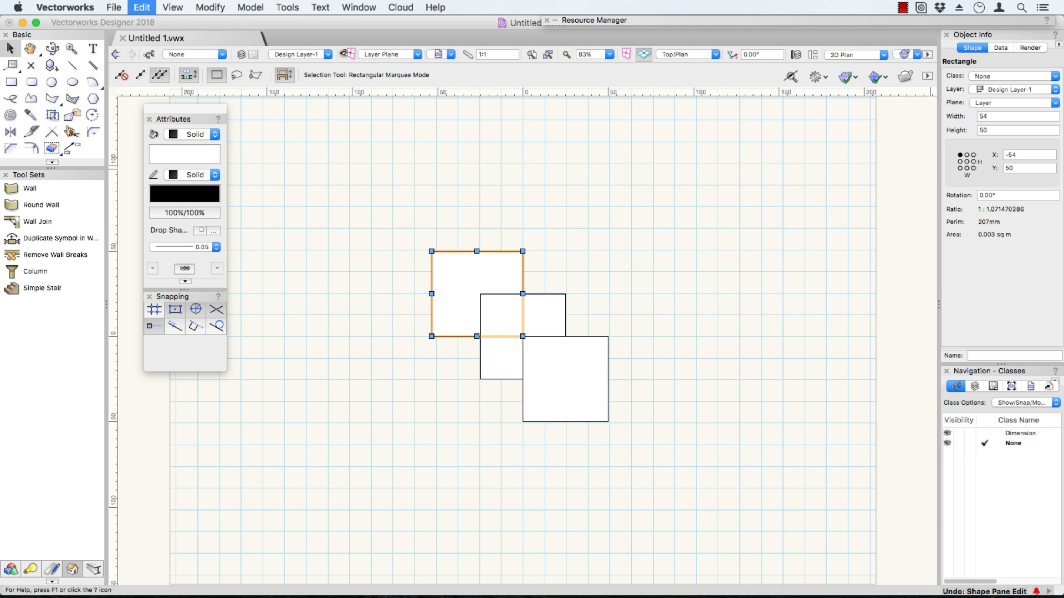
key("super+z")
key("super+z")
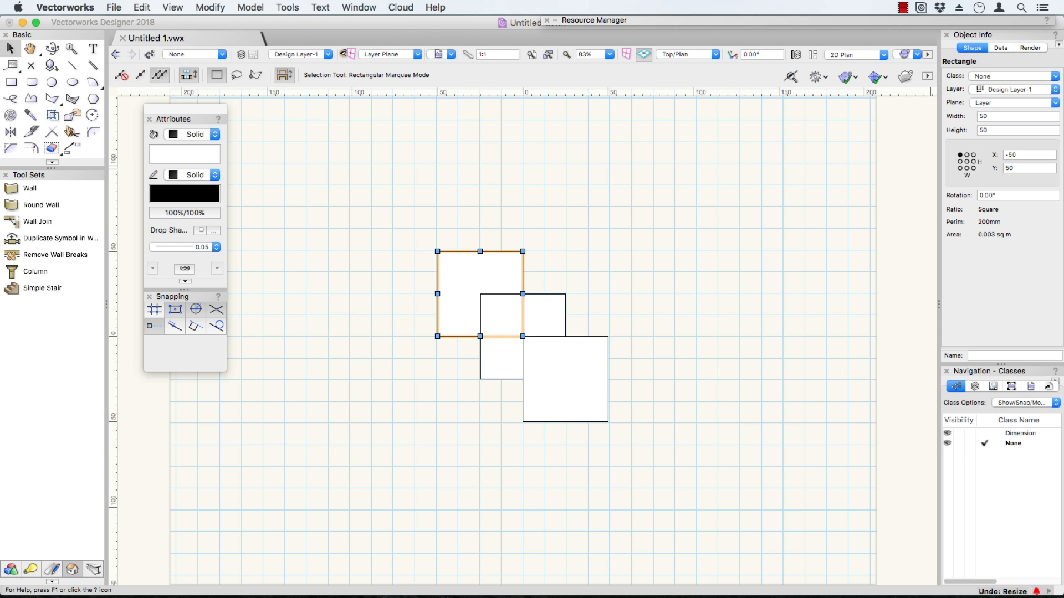
left_click(611, 174)
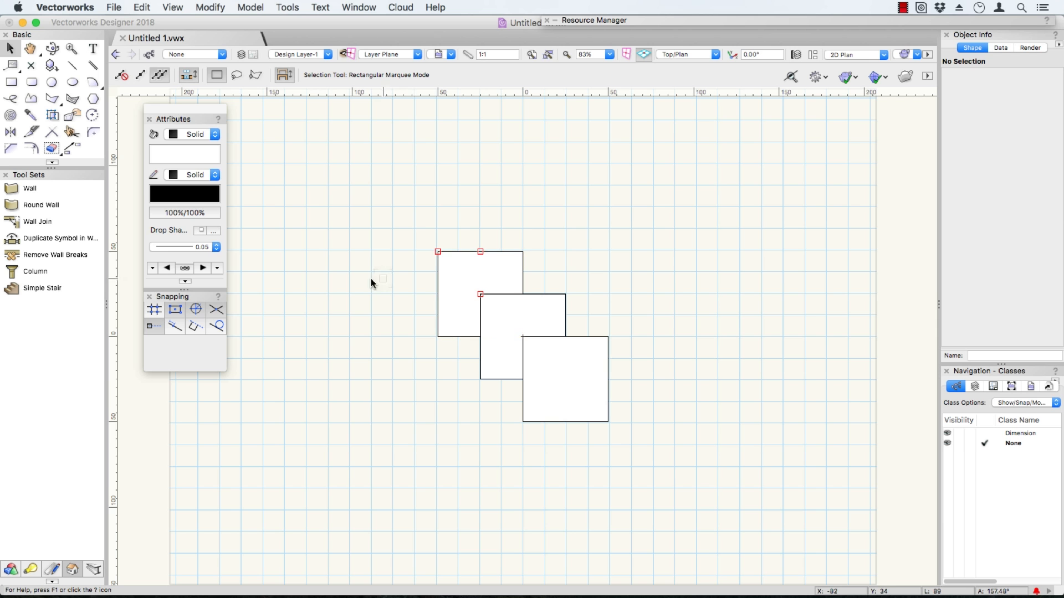
Separate the Snapping palette from the Attributes palette and place it beside it.
left_click_drag(178, 295, 246, 118)
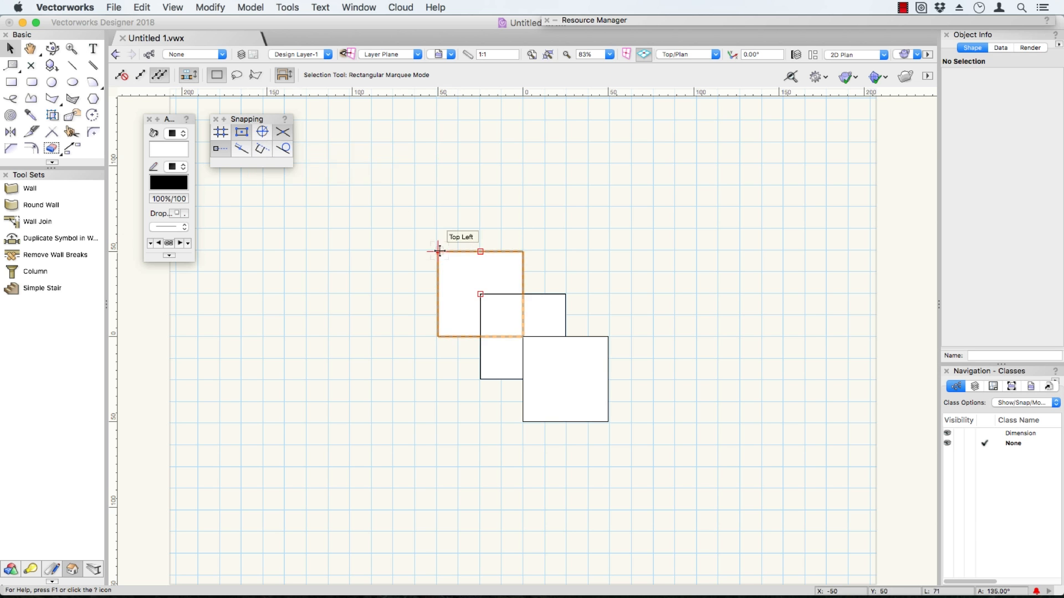
Try moving the upper-left square upward by its top-left corner, undo the move, and clear the selection.
left_click_drag(438, 251, 481, 154)
key("super+z")
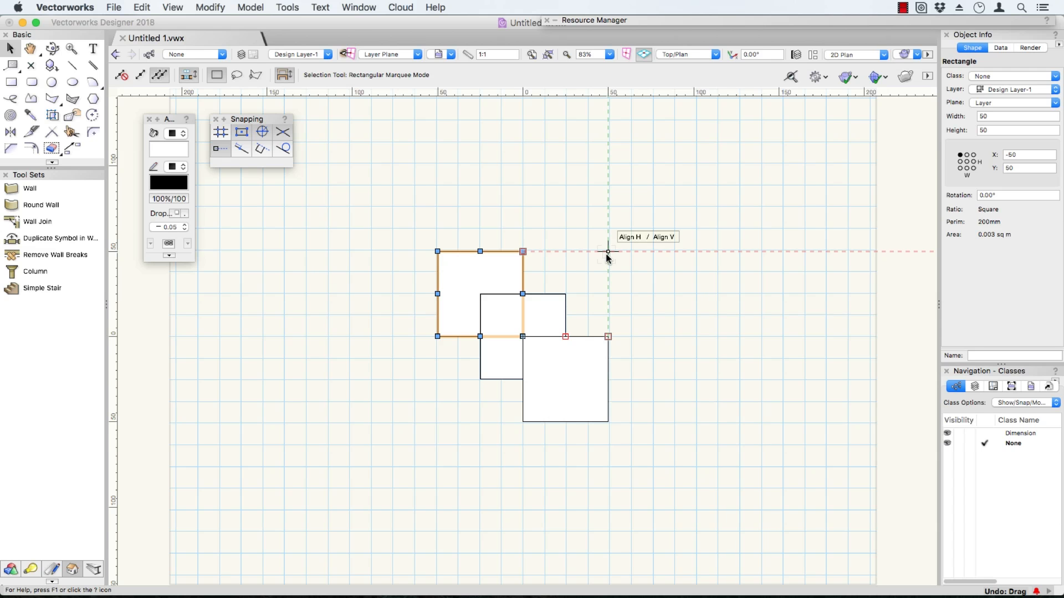
left_click(609, 215)
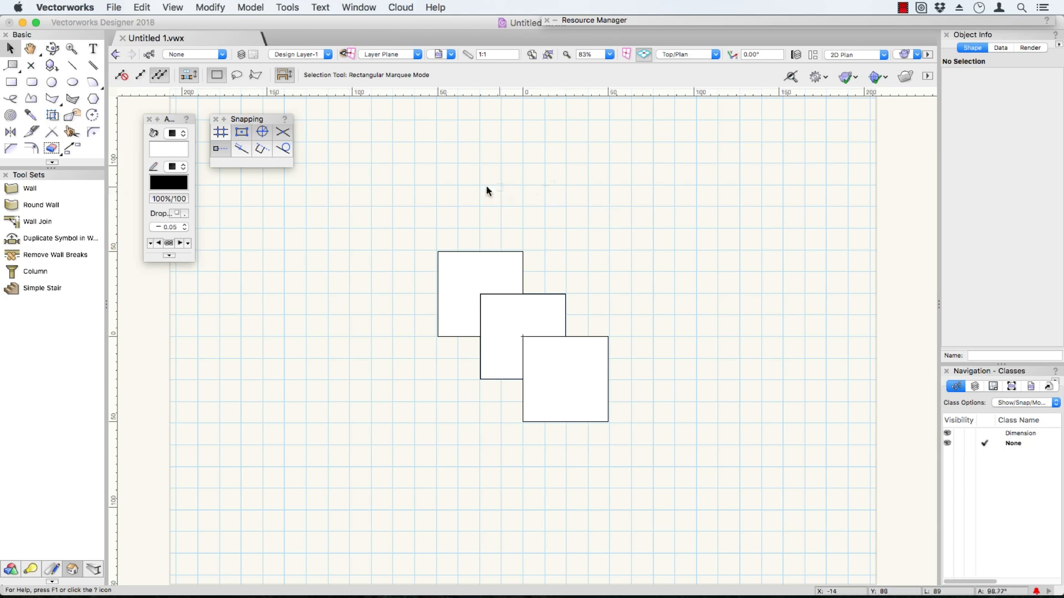
Set the symmetrical snap grid to 100 and the reference grid to 1000 in the SmartCursor grid settings.
left_click(221, 133)
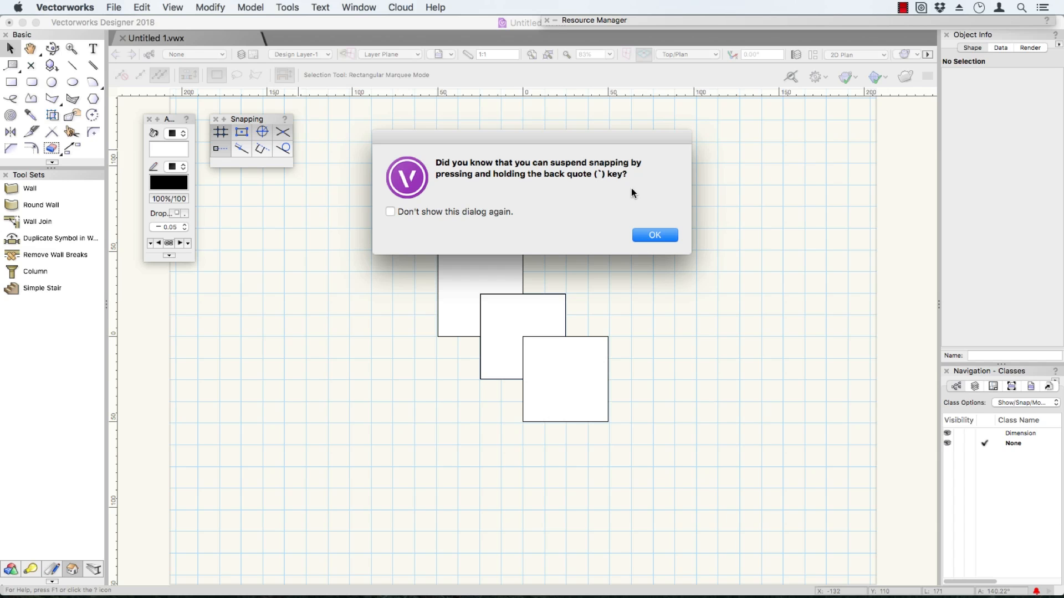
left_click(643, 230)
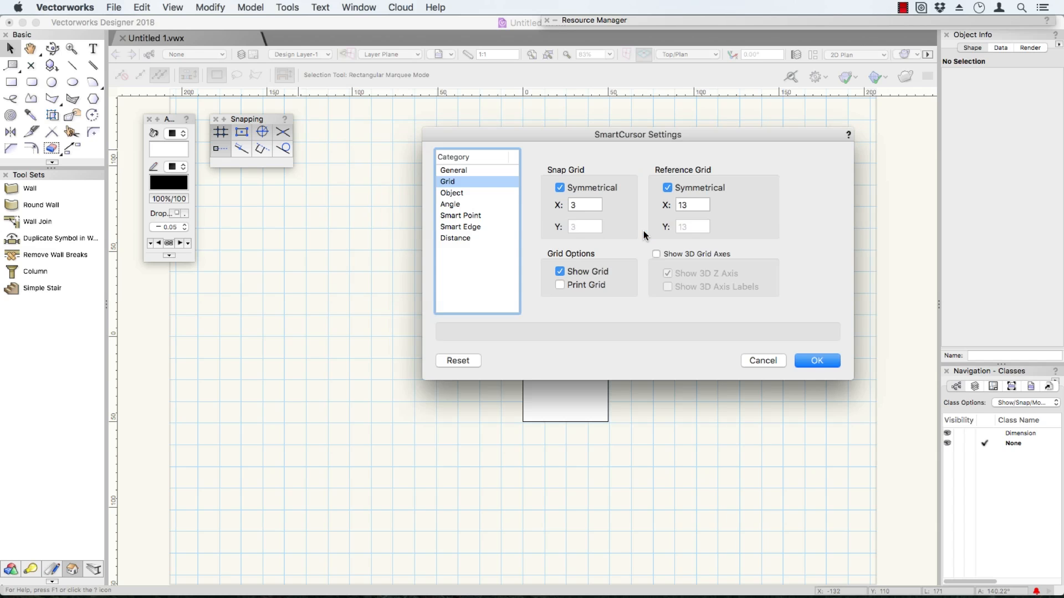
left_click(577, 204)
left_click_drag(576, 204, 561, 205)
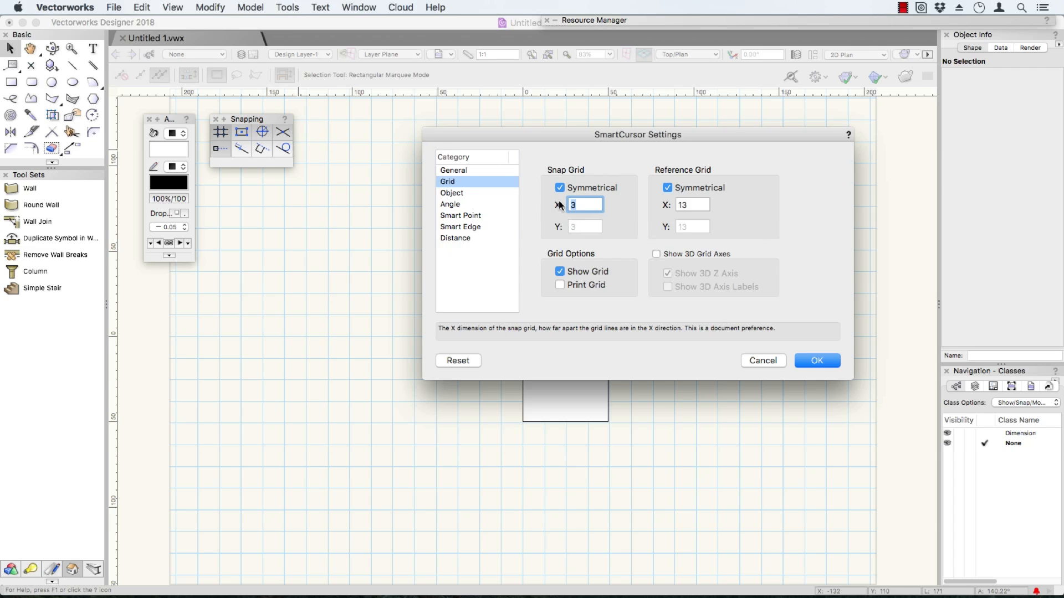
type("100")
key("Tab")
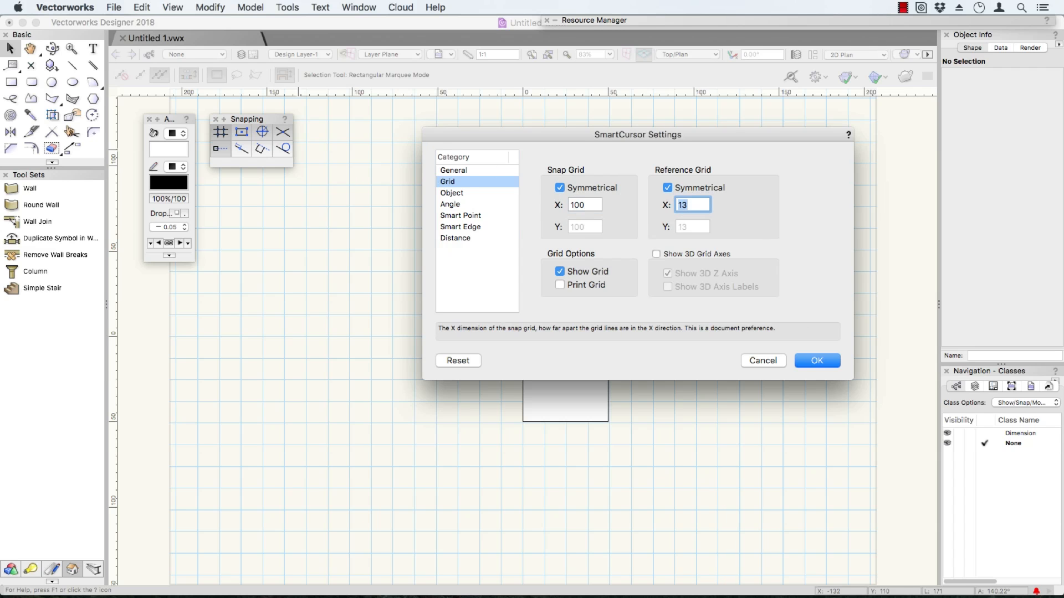
type("1000")
key("Tab")
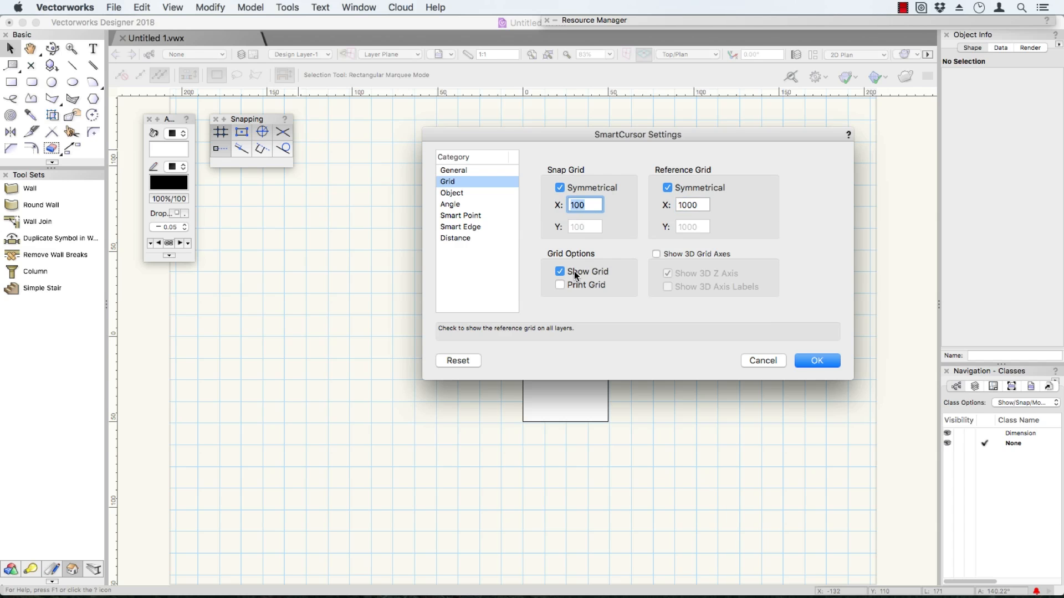
left_click(817, 360)
Switch the drawing from Top/Plan to the Right Isometric view.
scroll(793, 344, "down", 5)
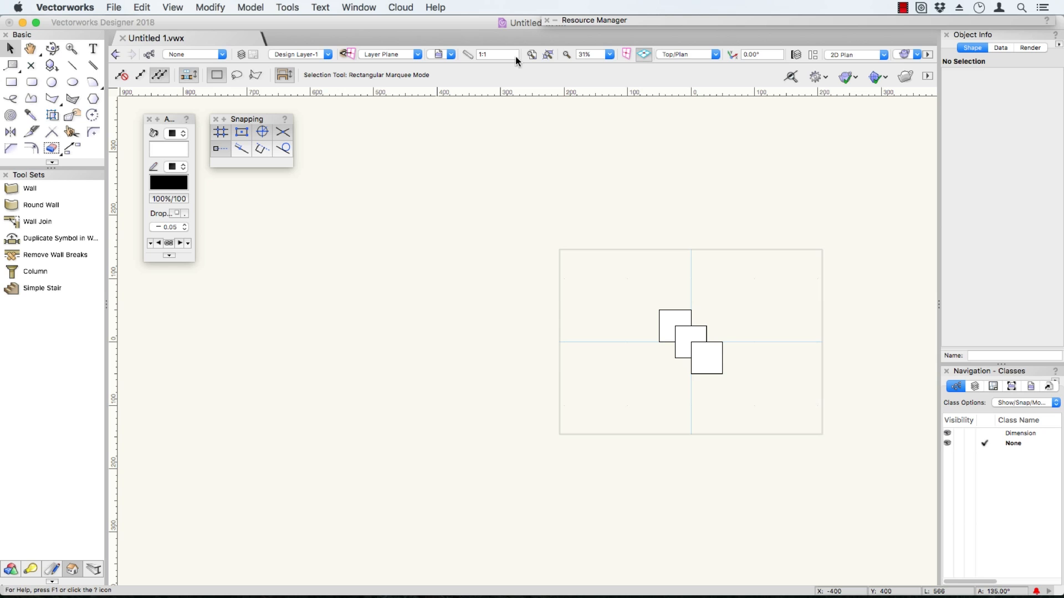
left_click(692, 55)
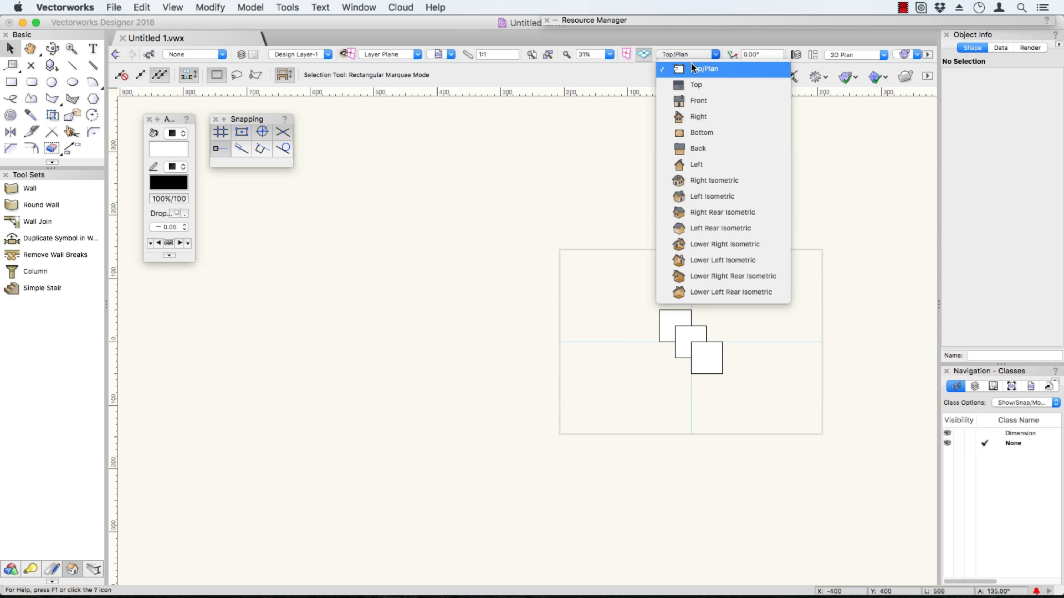
left_click(693, 181)
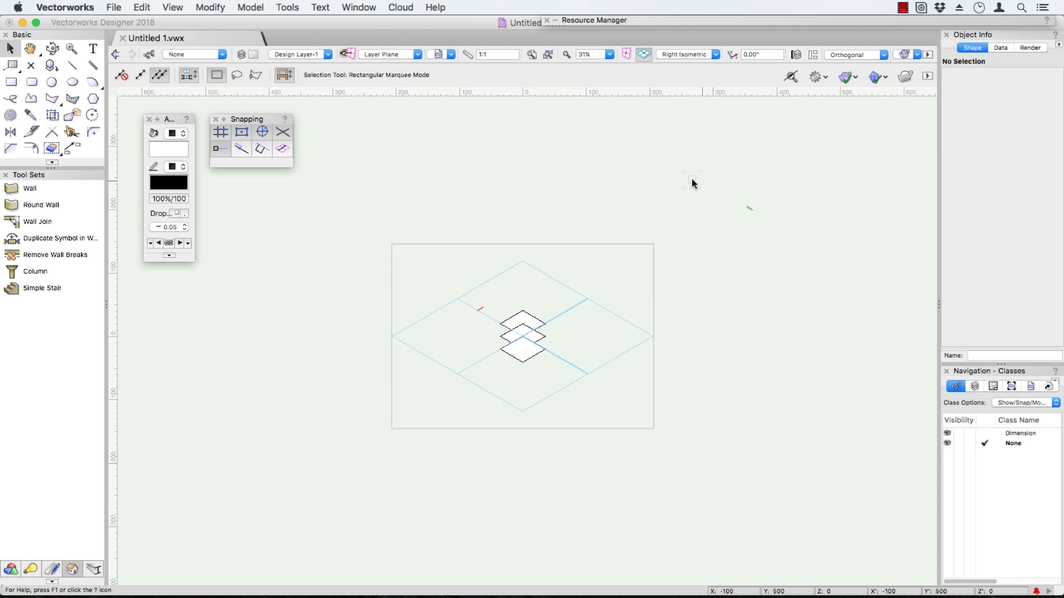
Enable the 3D grid axes and the 3D axis labels in the SmartCursor grid settings.
left_click(221, 132)
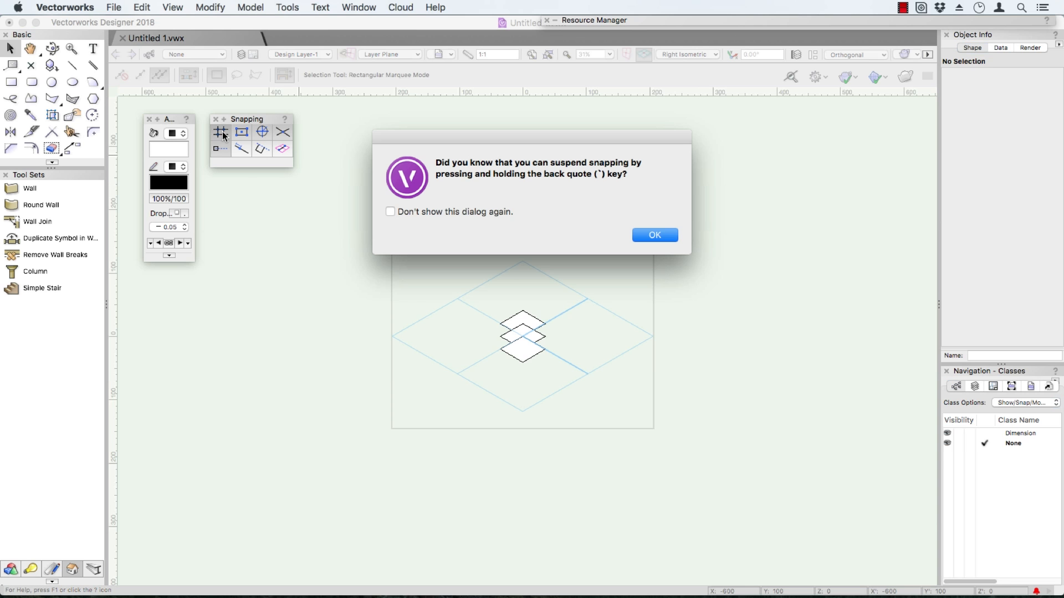
left_click(656, 235)
left_click(688, 254)
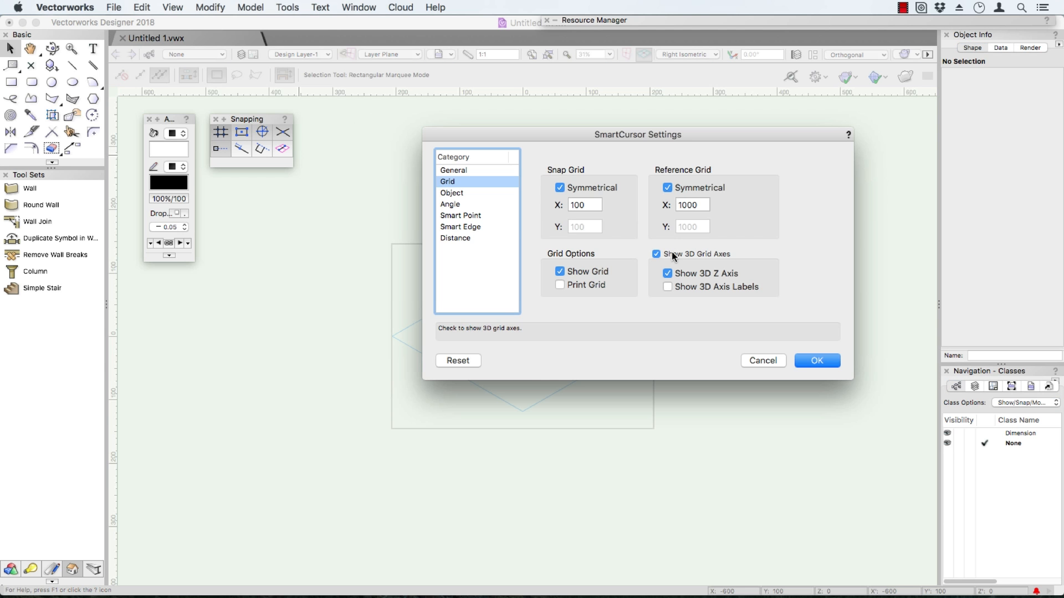
left_click(707, 285)
left_click(817, 360)
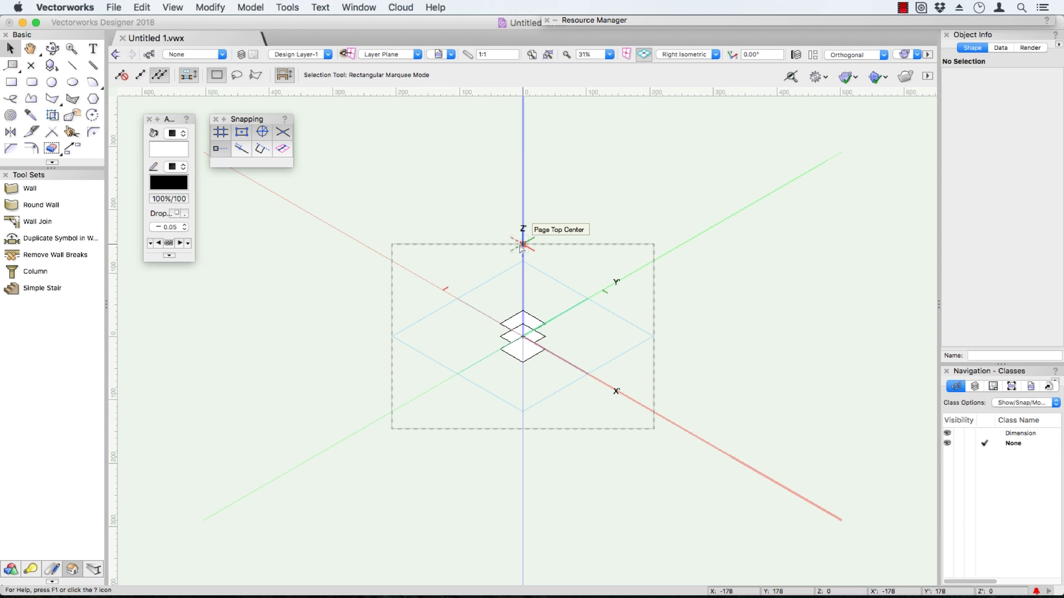
Open the SmartCursor object snap settings and stop the suspend-snapping tip from showing again.
left_click(220, 133)
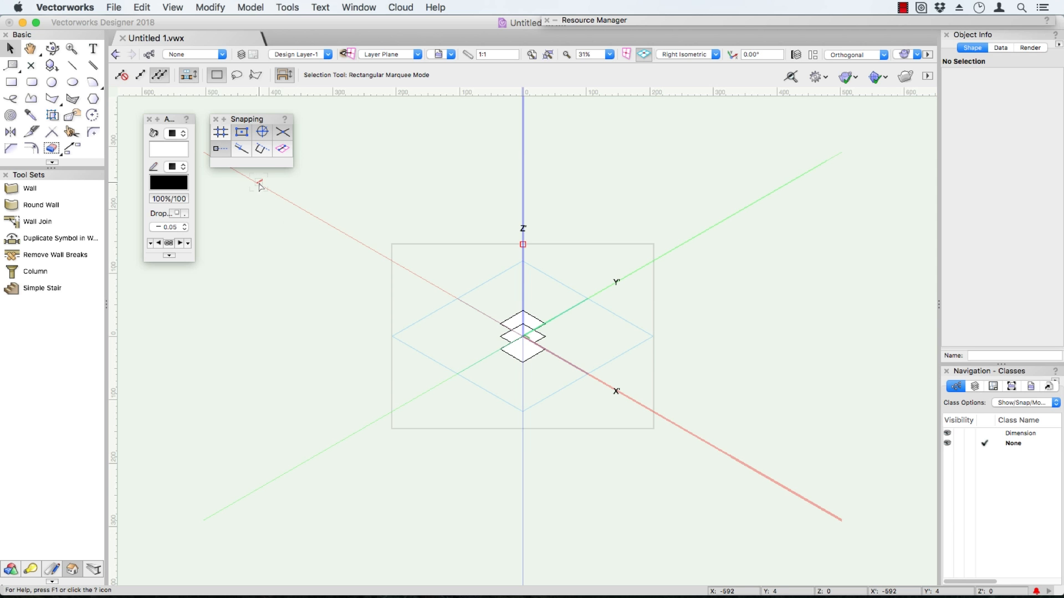
left_click(242, 134)
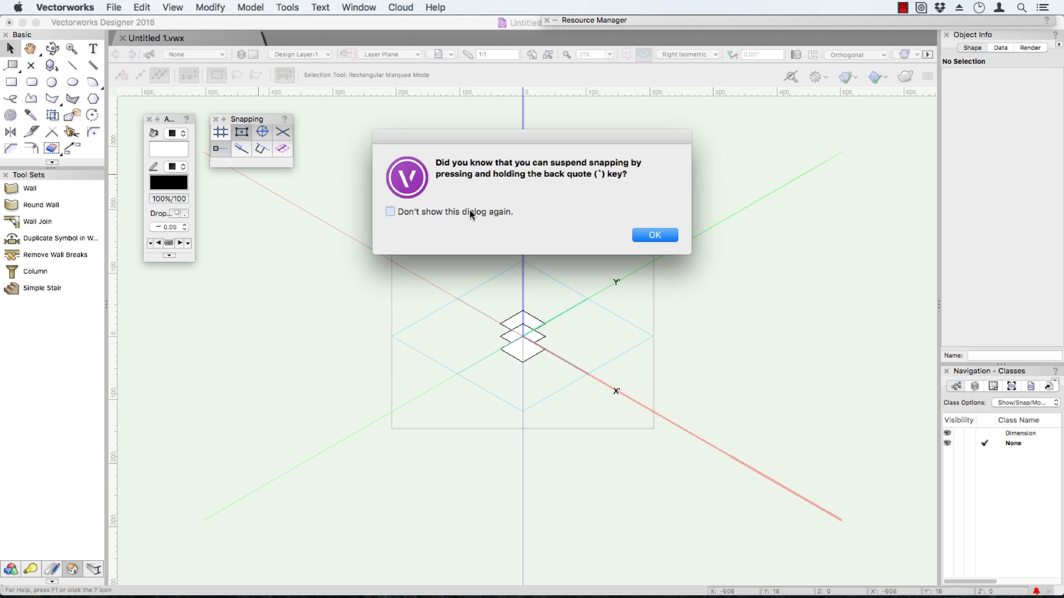
left_click(458, 214)
left_click(654, 235)
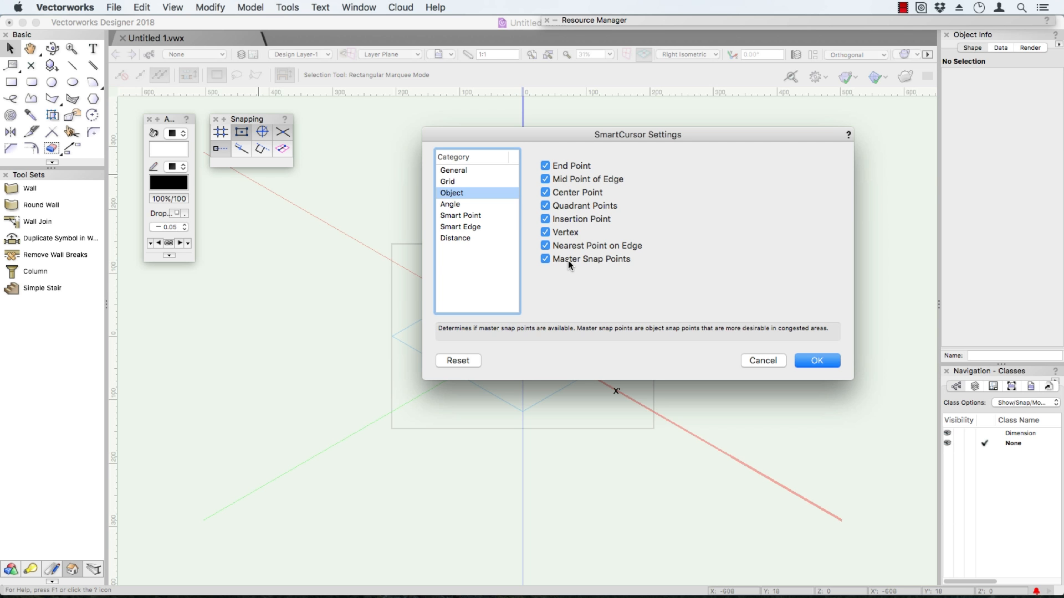
Disable the Nearest Point on Edge, Vertex, Insertion Point, Quadrant Points, Center Point and Mid Point of Edge object snaps.
left_click(561, 244)
left_click(556, 232)
left_click(557, 218)
left_click(557, 205)
left_click(558, 193)
left_click(556, 178)
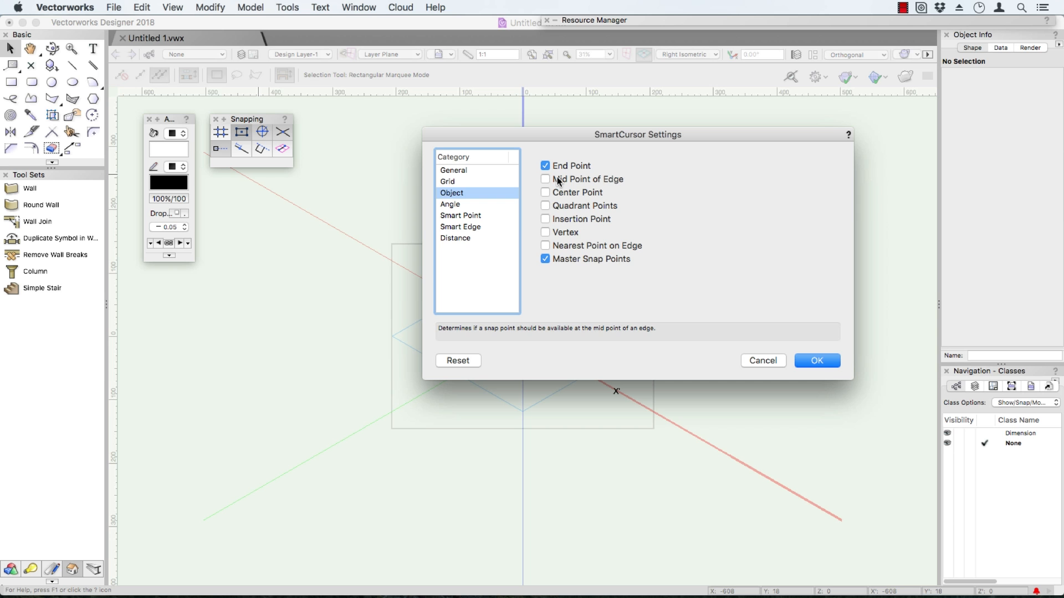
Re-enable the Mid Point of Edge, Center Point, Quadrant Points, Insertion Point, Vertex and Nearest Point on Edge object snaps.
left_click(558, 179)
left_click(566, 192)
left_click(564, 206)
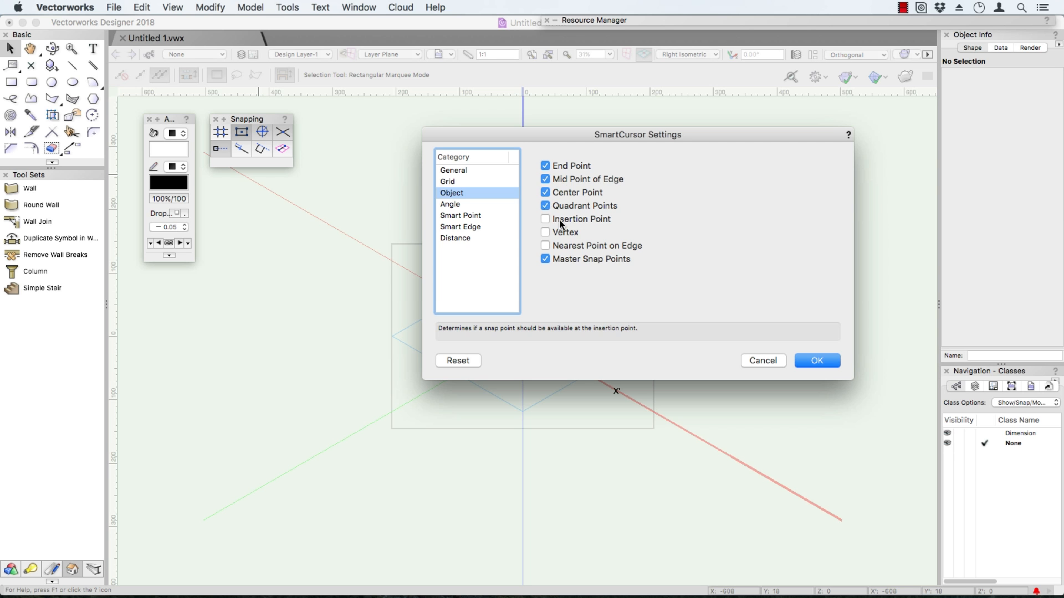
left_click(563, 220)
left_click(561, 233)
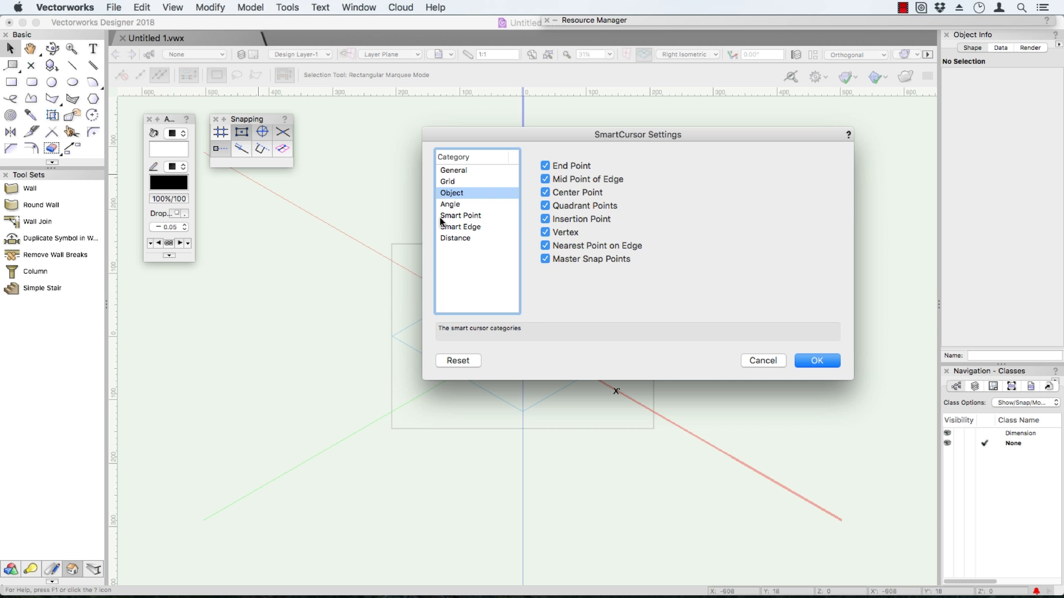
Add 15° to the angles from axes in the SmartCursor angle settings, after 45° and 30°.
left_click(452, 205)
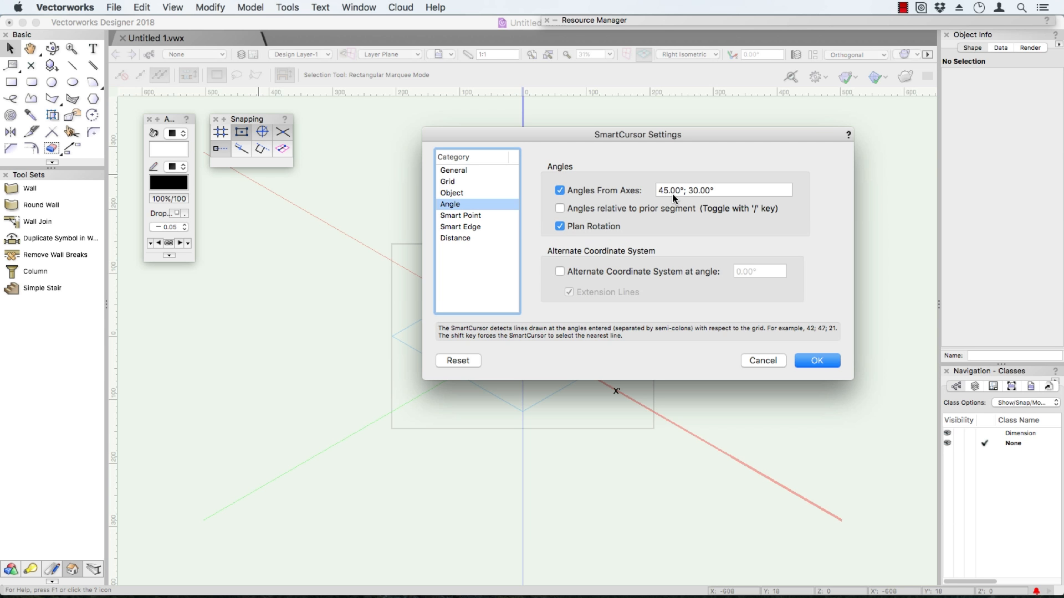
left_click(728, 192)
type(";15")
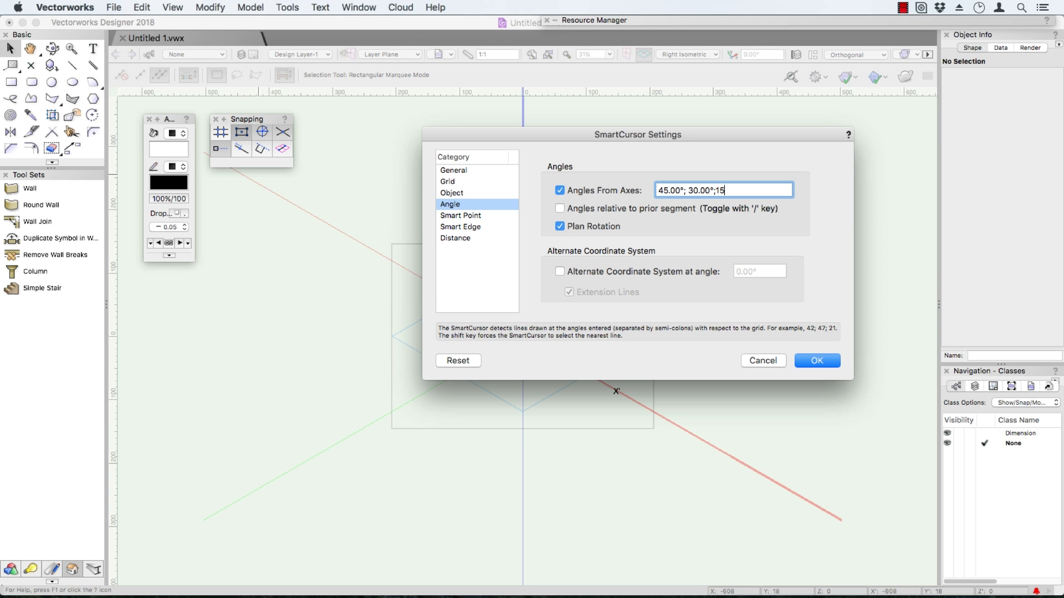
left_click(679, 245)
Try an alternate coordinate system at an angle of 80.53°, and turn the option off again.
left_click(640, 271)
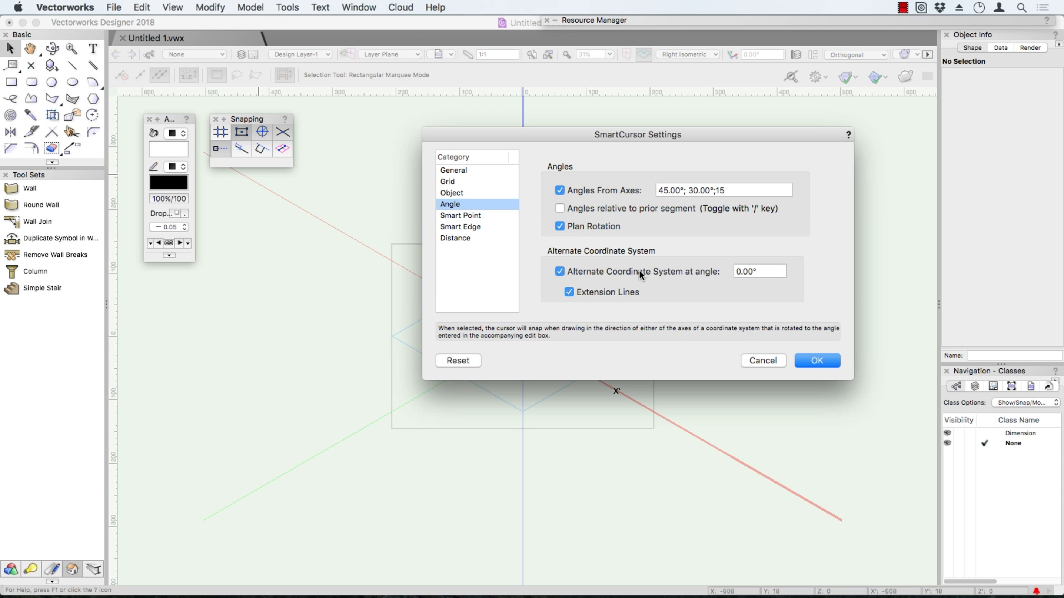
left_click(727, 270)
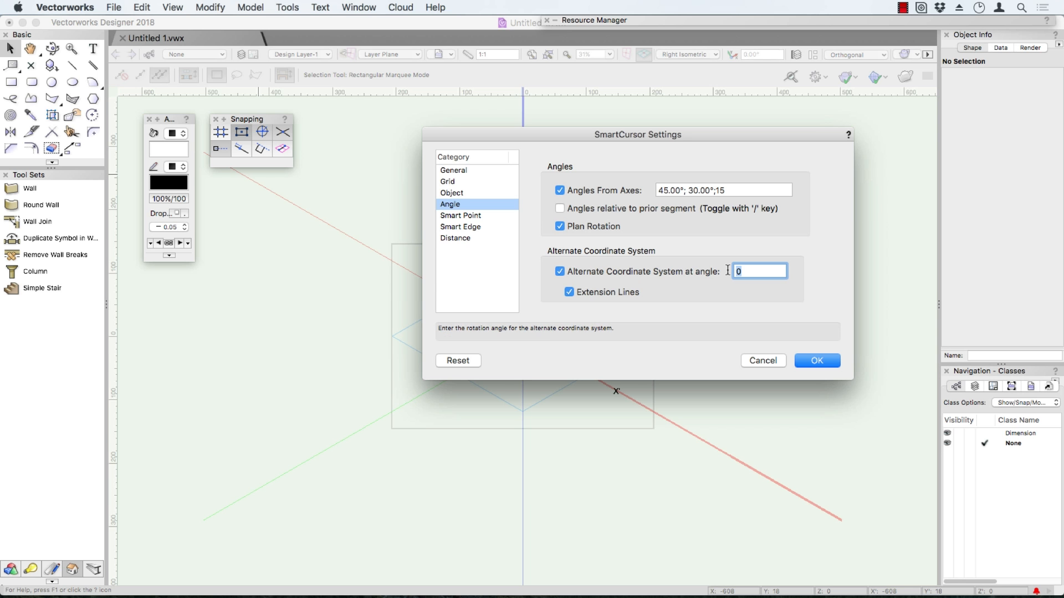
type("80.53")
left_click(569, 274)
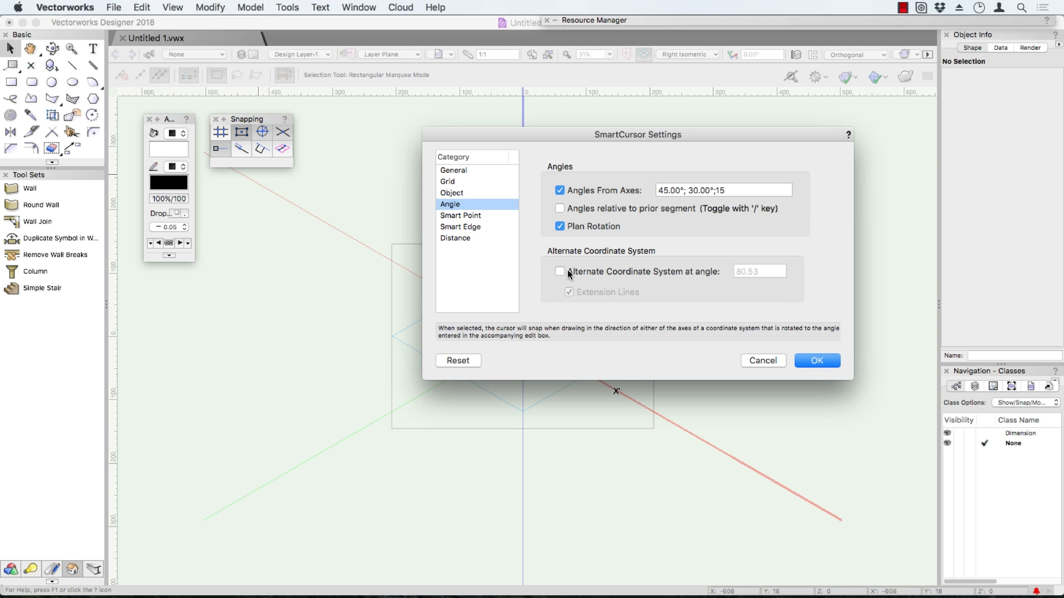
Set the Smart Point acquisition delay to 0.5 seconds and apply the SmartCursor settings.
left_click(478, 216)
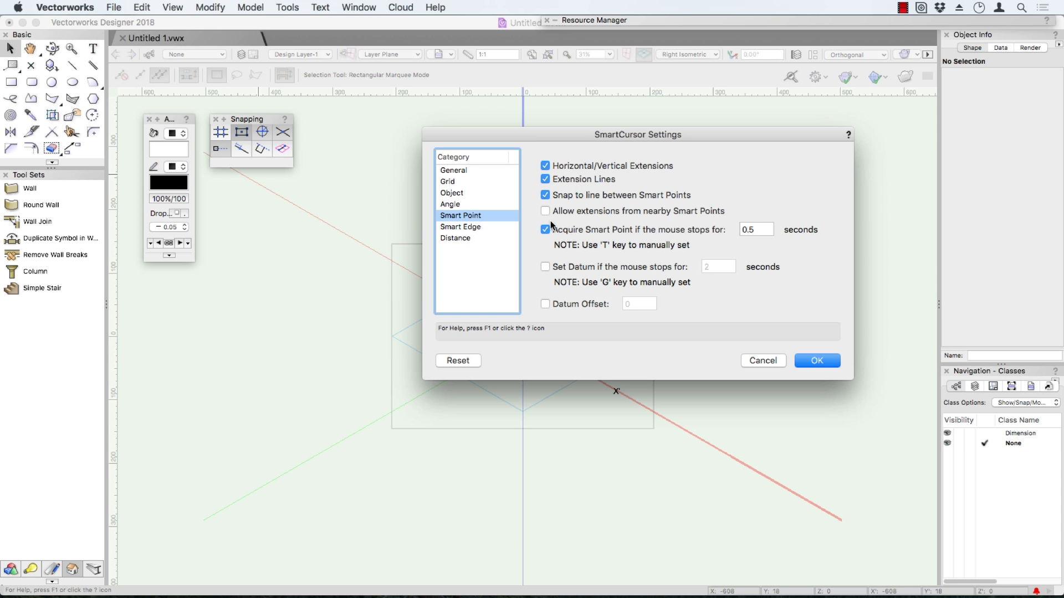
left_click(758, 230)
key("BackSpace")
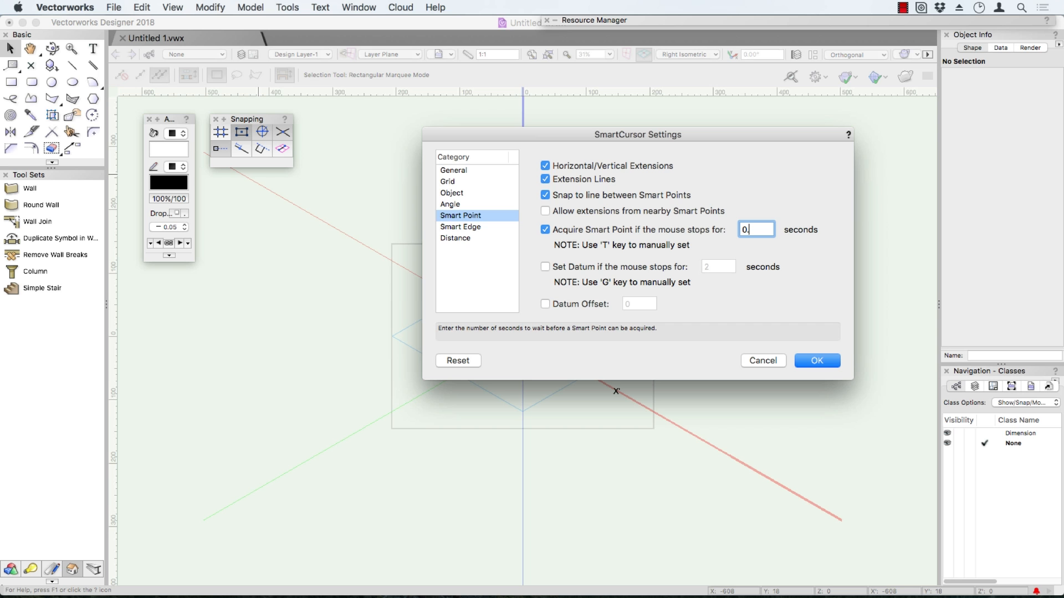
type("2")
key("BackSpace")
type("5")
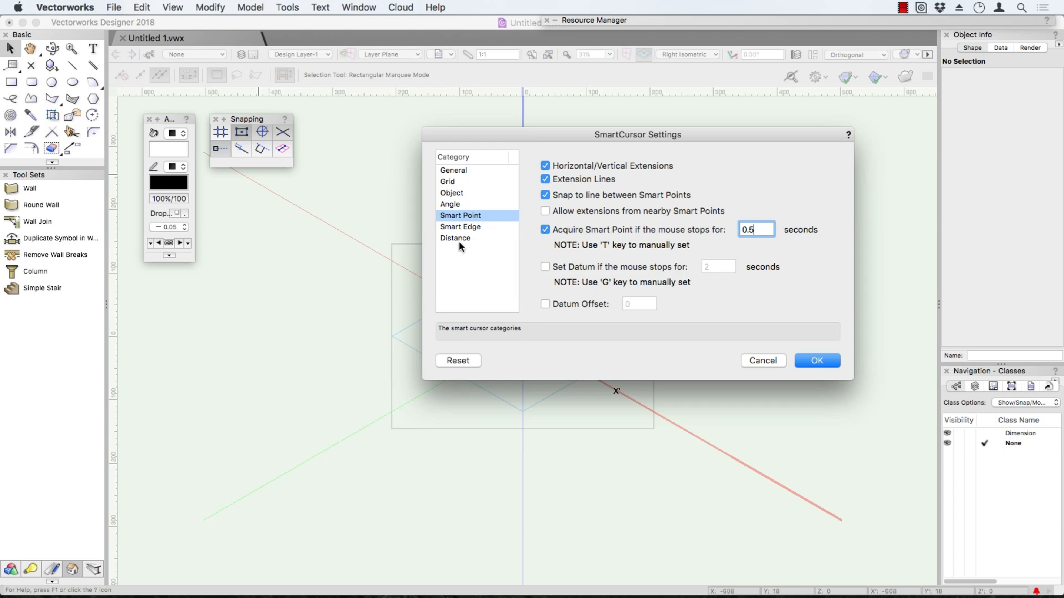
left_click(818, 361)
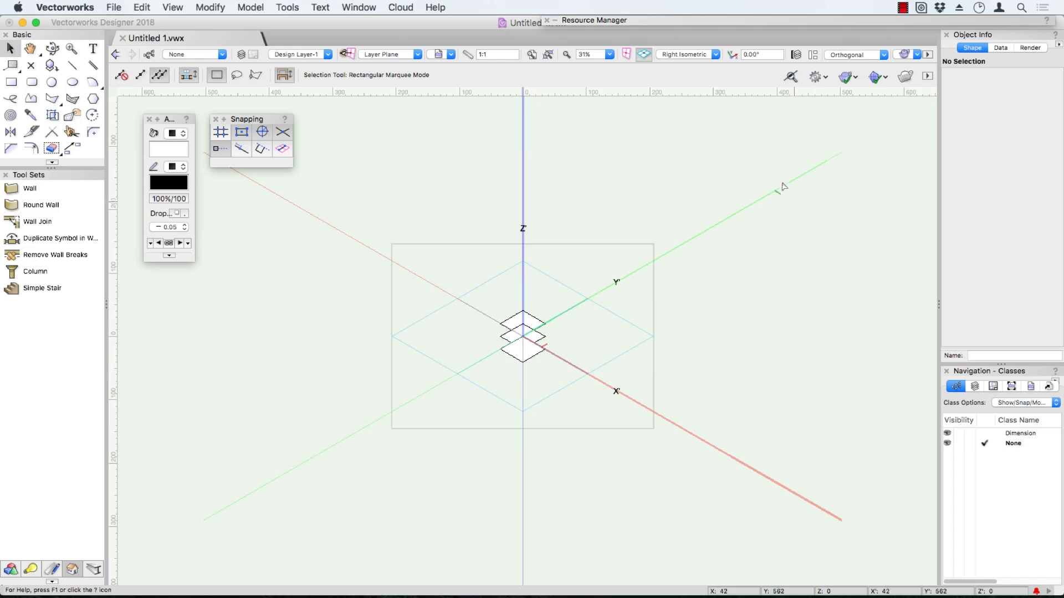
Switch the drawing to the Top/Plan view and fit the three squares in the window.
left_click(703, 54)
left_click(703, 68)
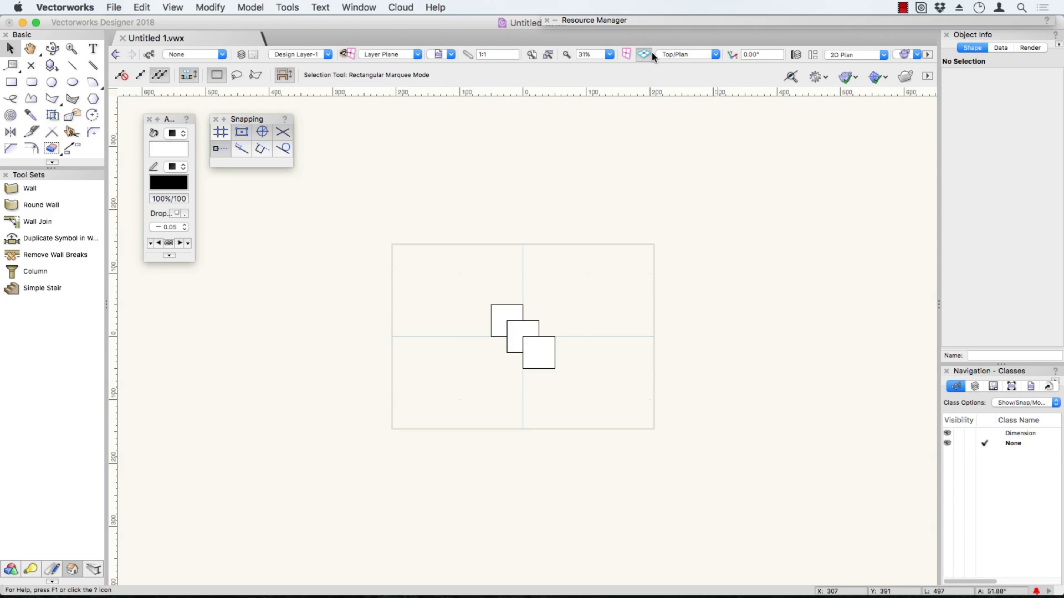
left_click(532, 54)
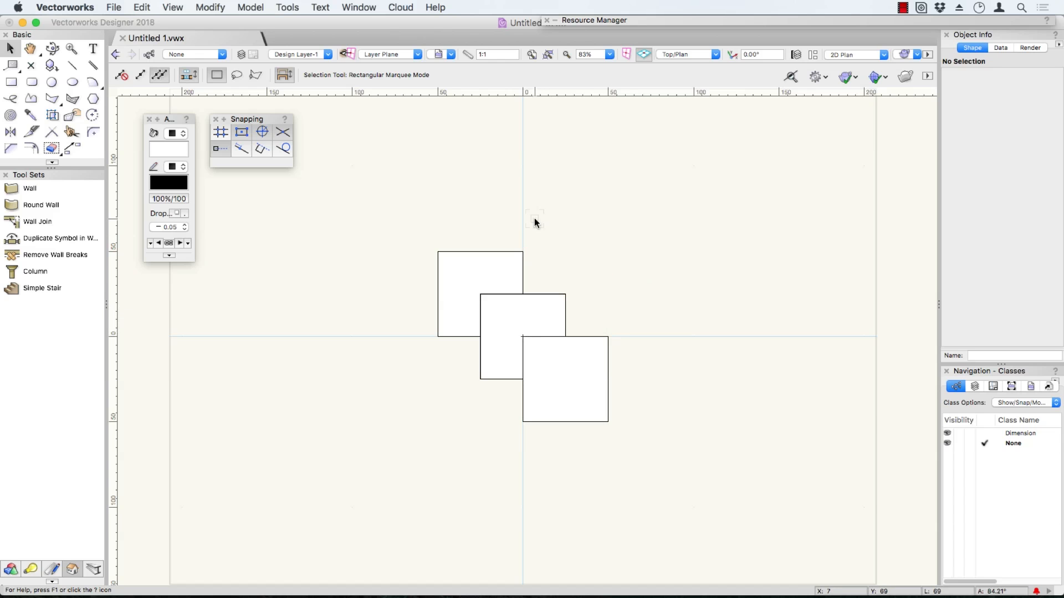
Draw vertical lines about 33 mm and 81 mm long beside the squares, plus a third starting midway between their upper endpoints.
key("2")
left_click(638, 205)
left_click(638, 262)
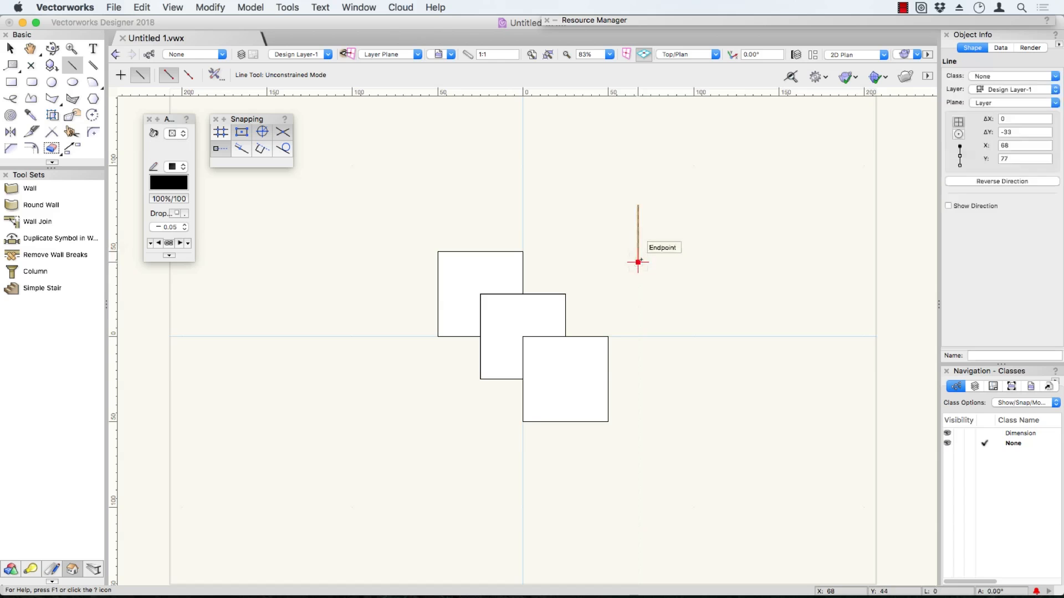
left_click(777, 197)
left_click(777, 334)
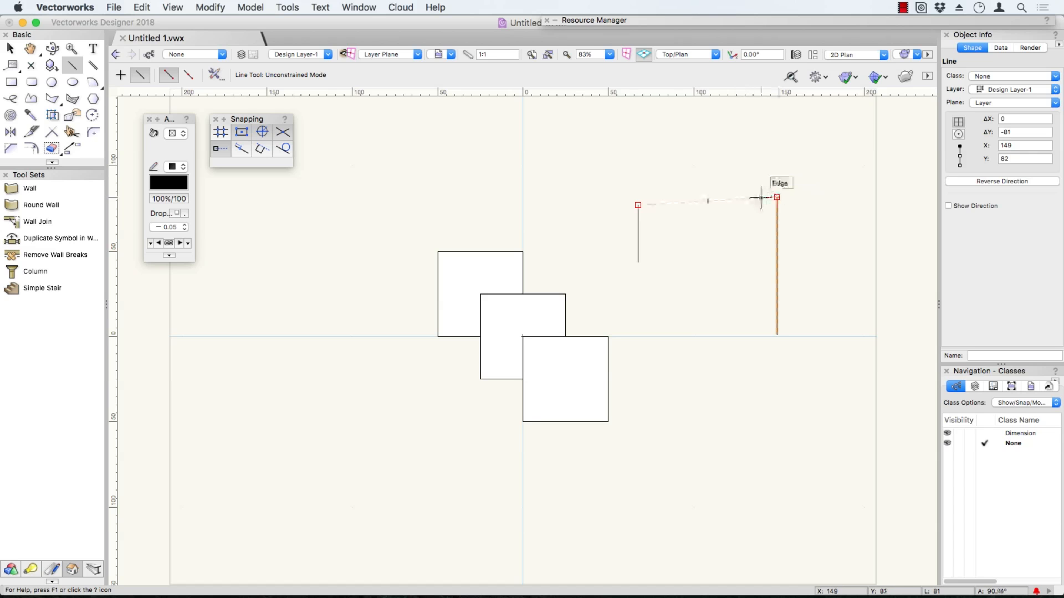
left_click(707, 201)
left_click(708, 380)
Select the three practice lines with a marquee and delete them.
key("x")
left_click_drag(630, 172, 789, 417)
key("Delete")
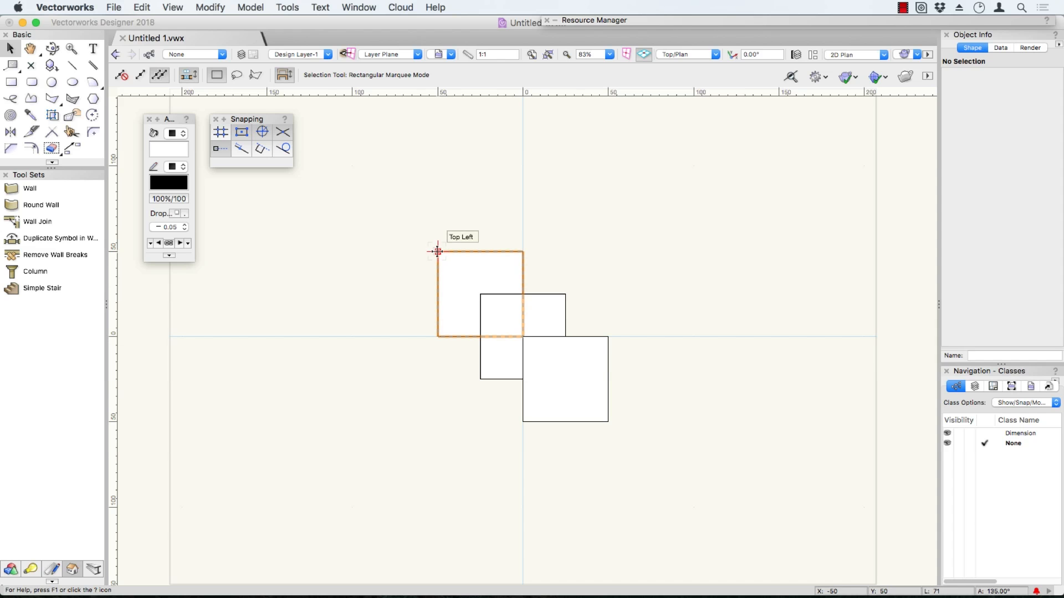
Draw a 100 mm square from the upper-left square's outer corner to the lower-right square's outer corner, covering all three squares.
left_click(11, 82)
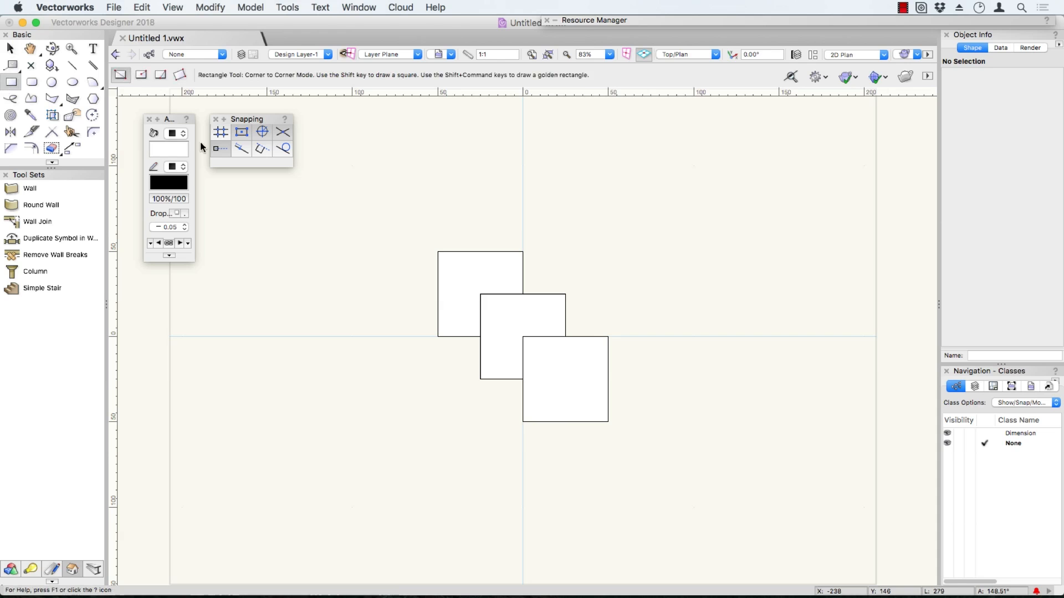
left_click(438, 251)
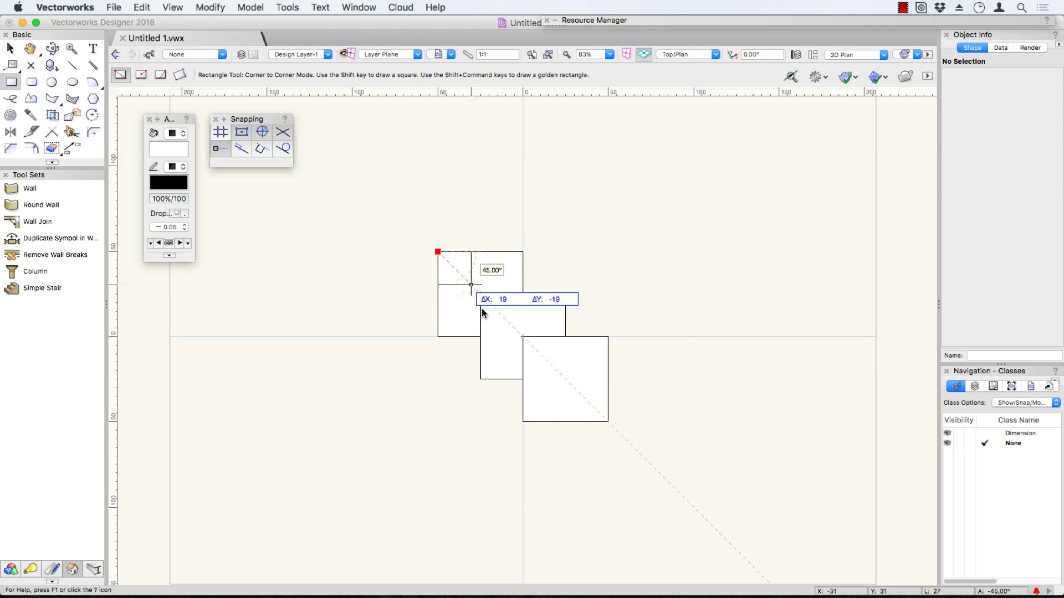
left_click(606, 420)
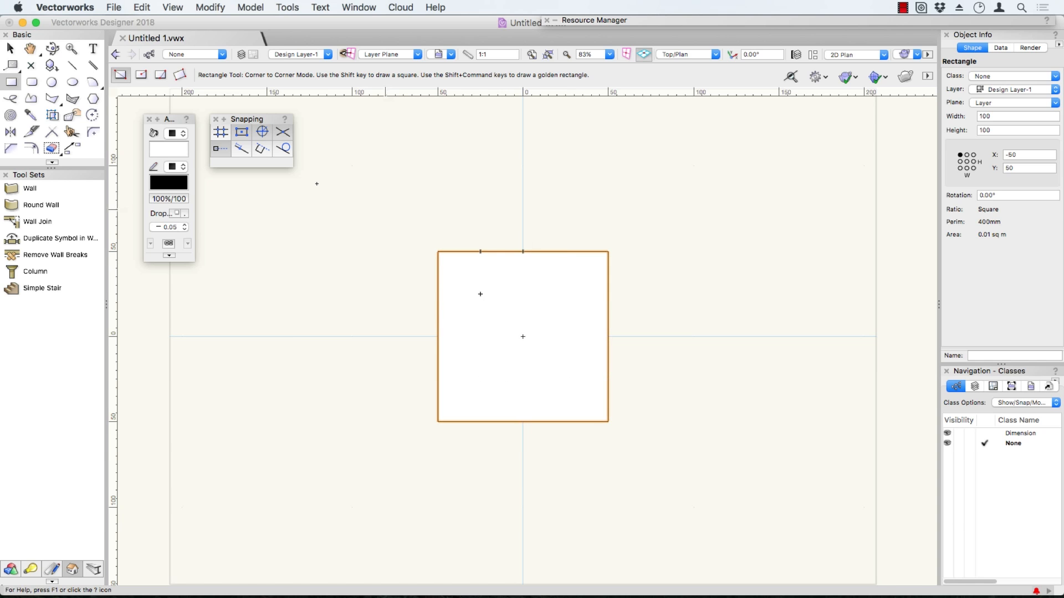
Use X-ray selection to pick the upper-left 50 mm square behind the 100 mm square, and clear the selection.
left_click(10, 48)
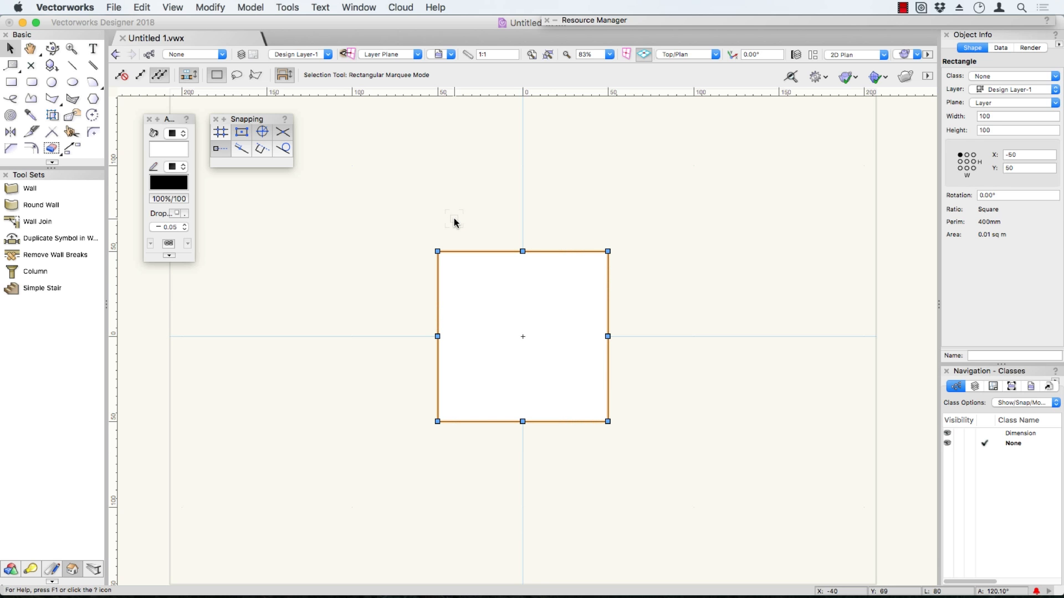
key("b")
key("b")
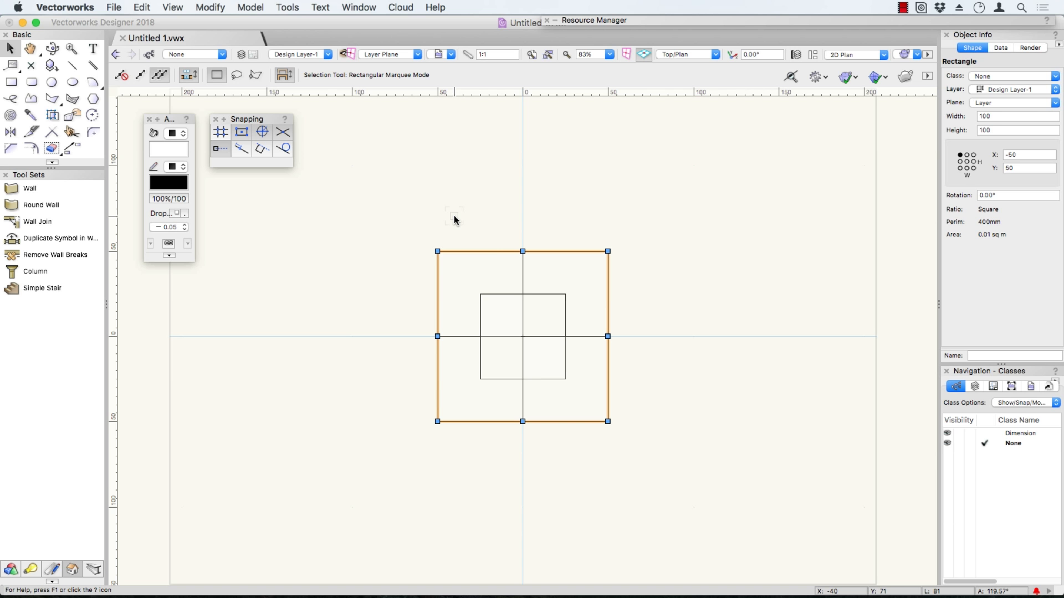
left_click(522, 275)
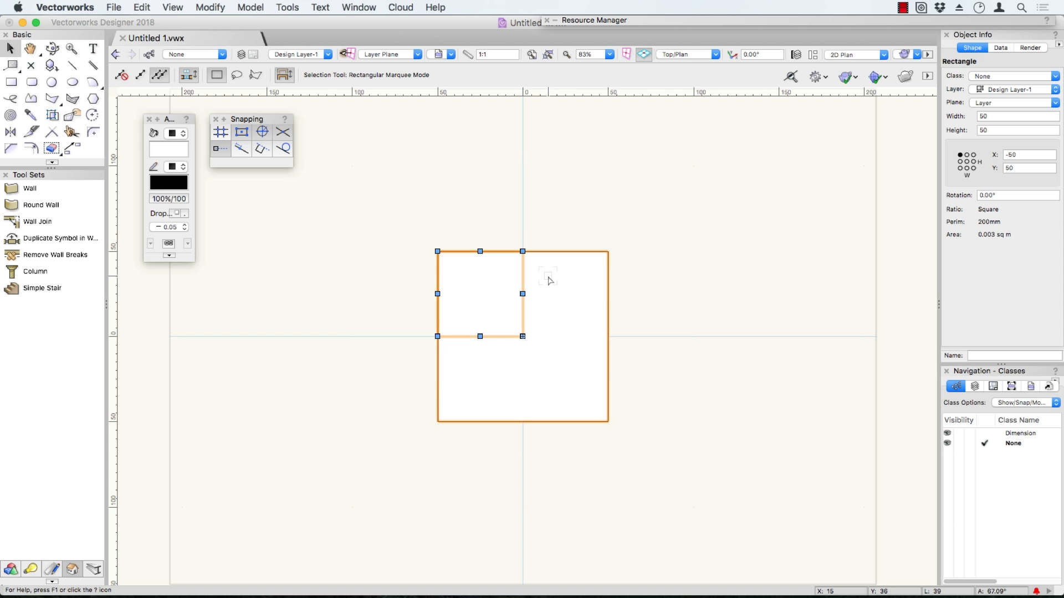
left_click(572, 231)
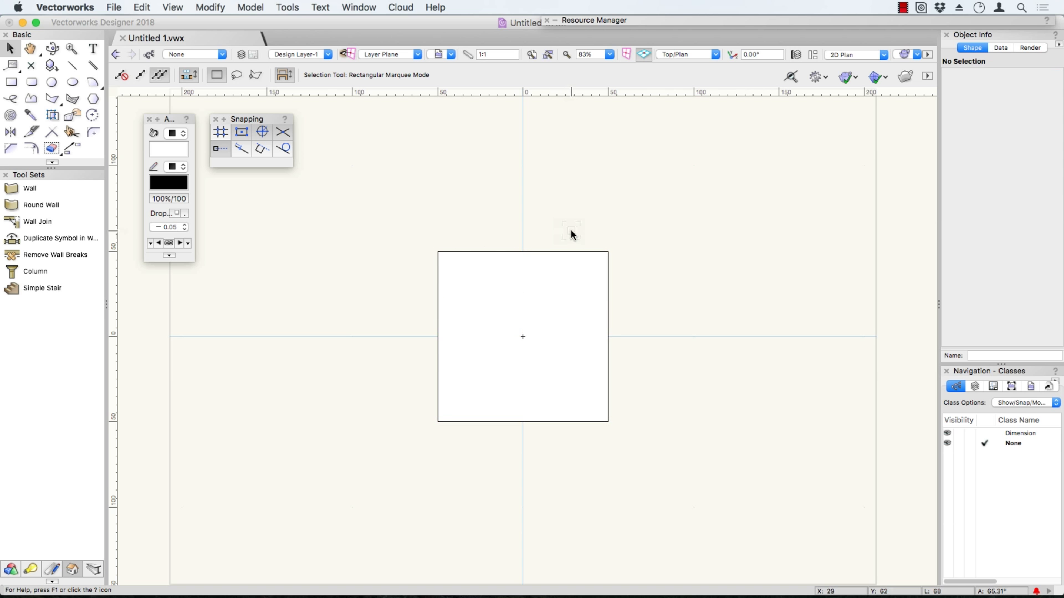
Select the 100 mm square, use X-ray selection to pick the hidden middle and lower-right squares in turn, and clear the selection.
left_click(523, 281)
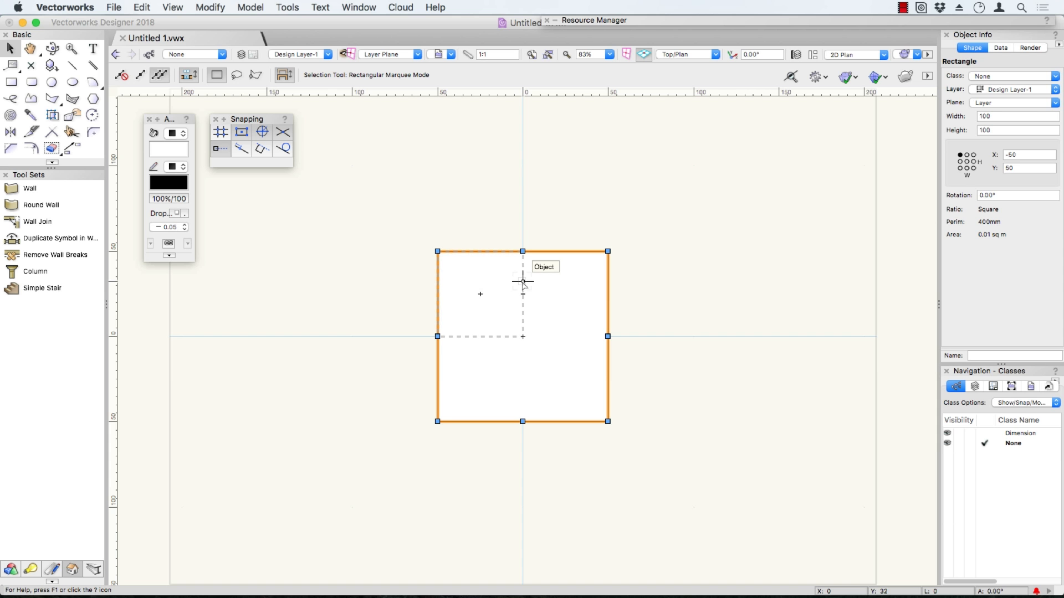
key("b")
left_click(523, 281)
key("b")
left_click(536, 295)
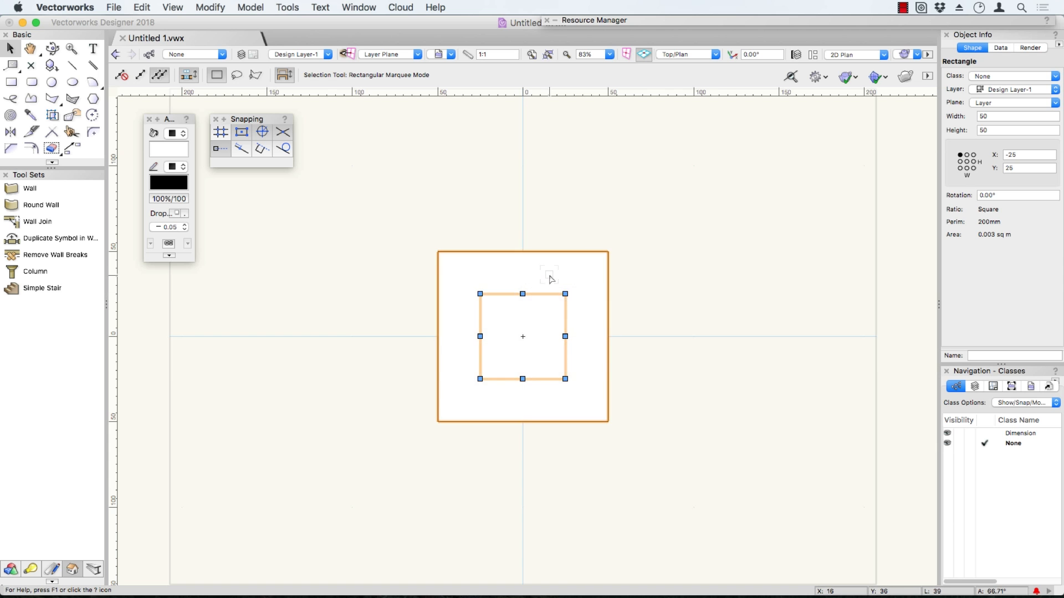
left_click(586, 338)
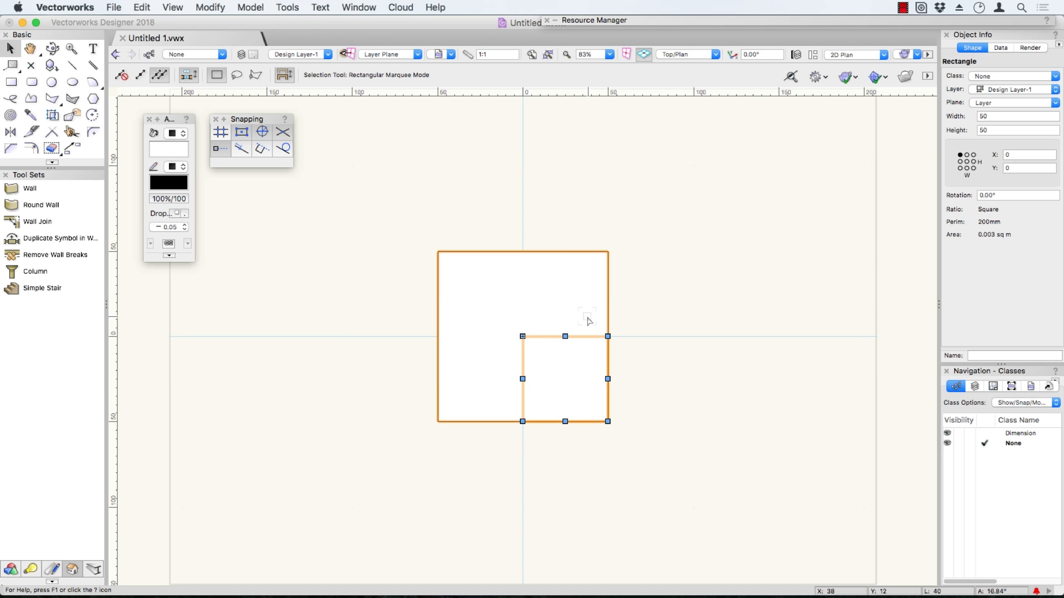
left_click(654, 344)
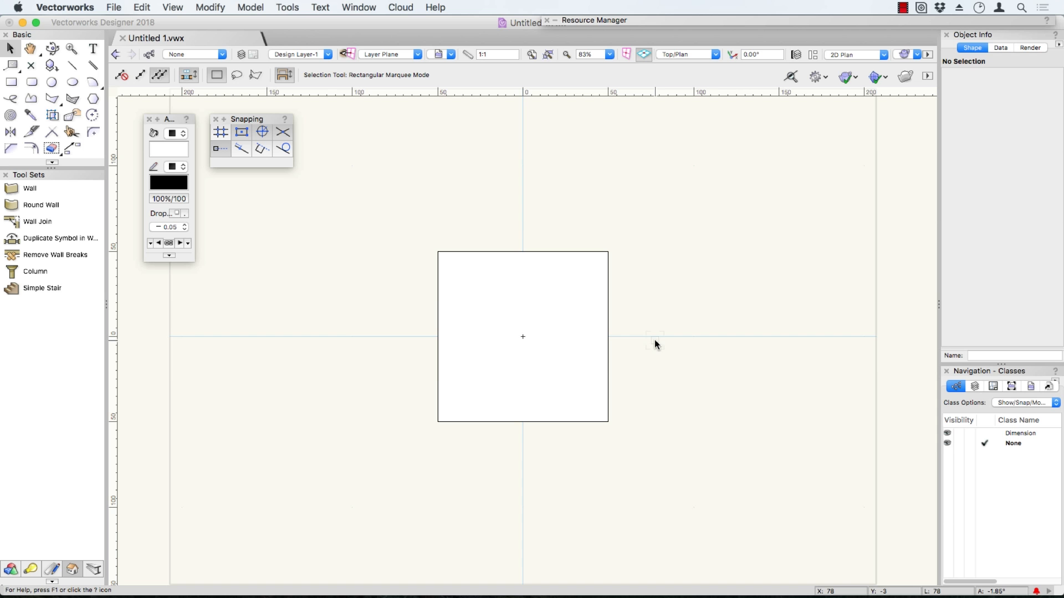
Use coincident-object selection on the overlapping right edges to select the hidden lower-right 50 mm square.
left_click(608, 360)
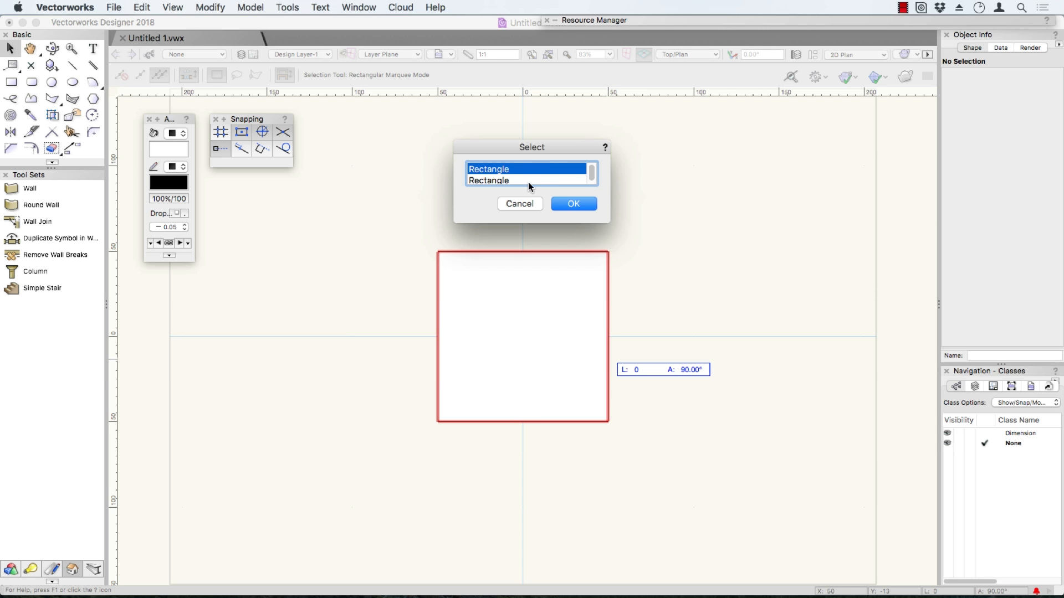
left_click(514, 177)
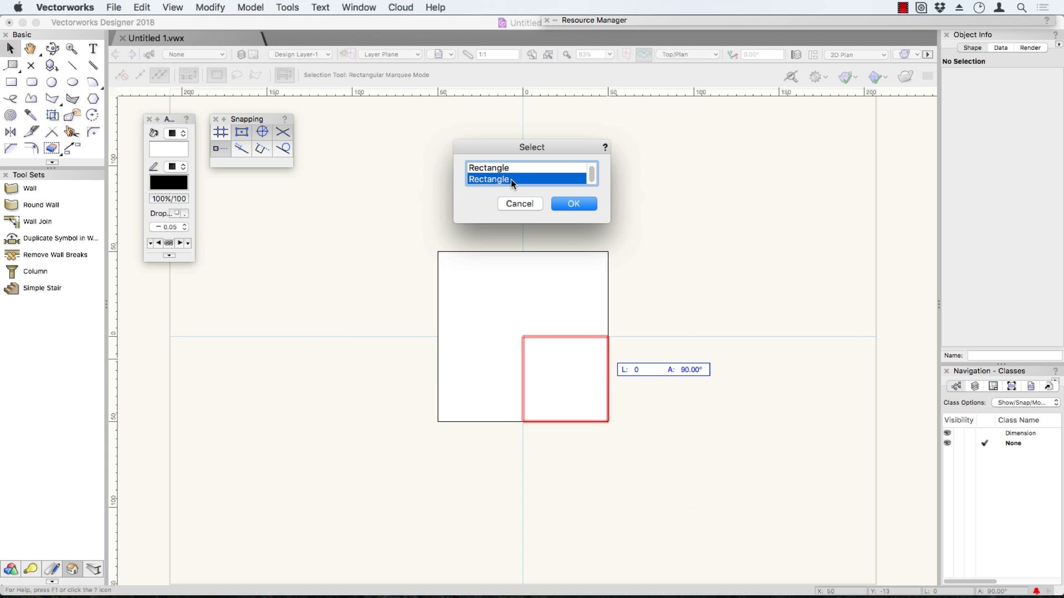
left_click(510, 168, "shift")
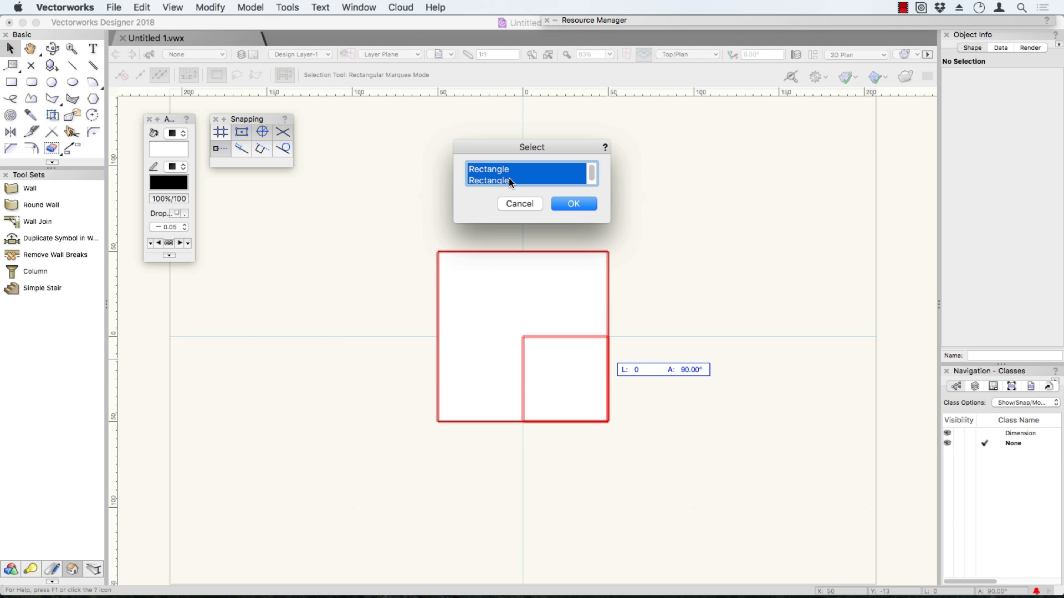
left_click(510, 180)
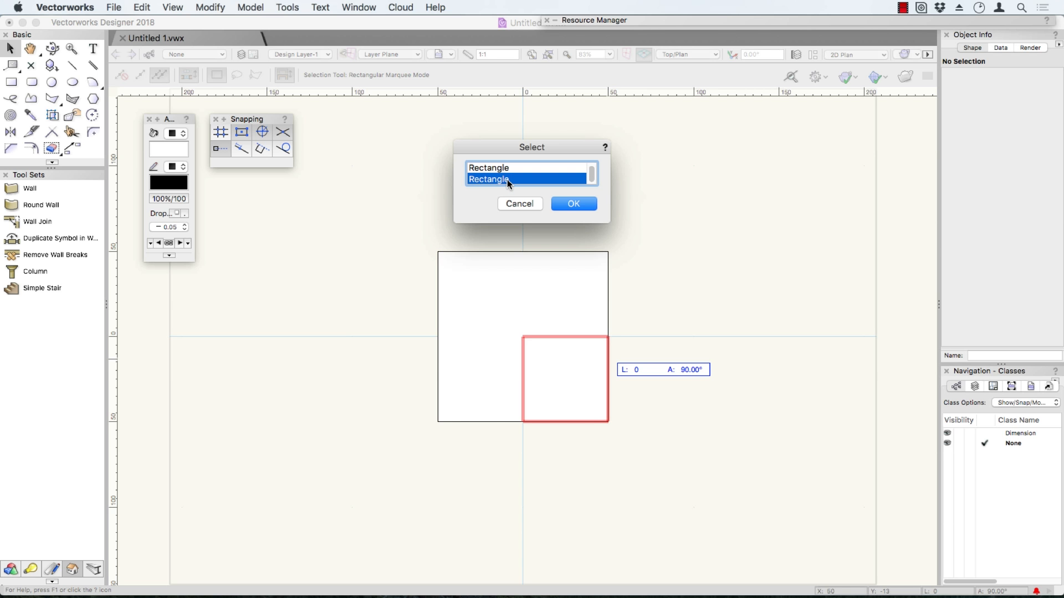
left_click(504, 170)
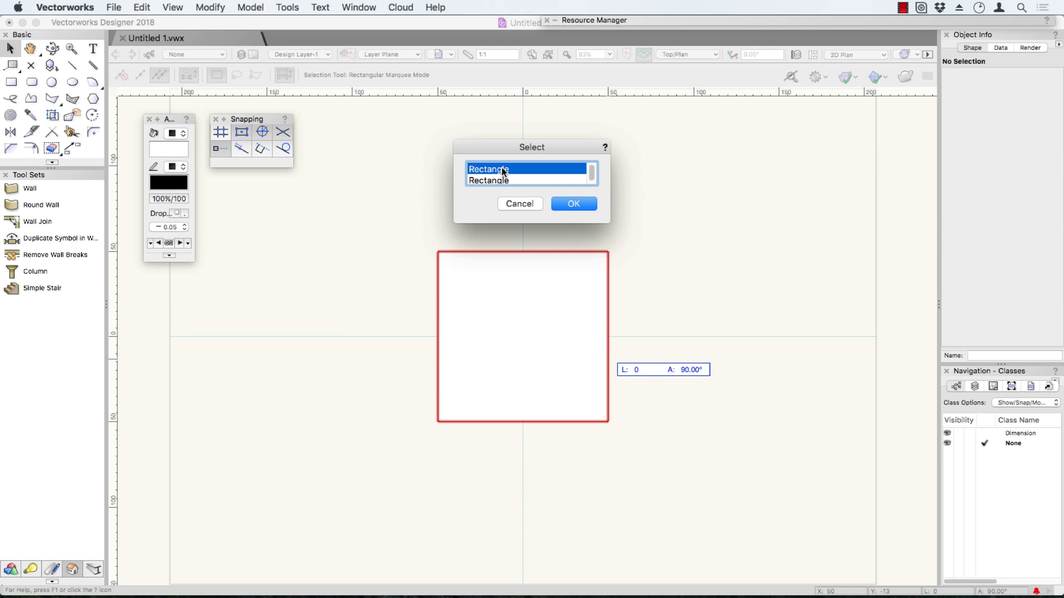
left_click(503, 180)
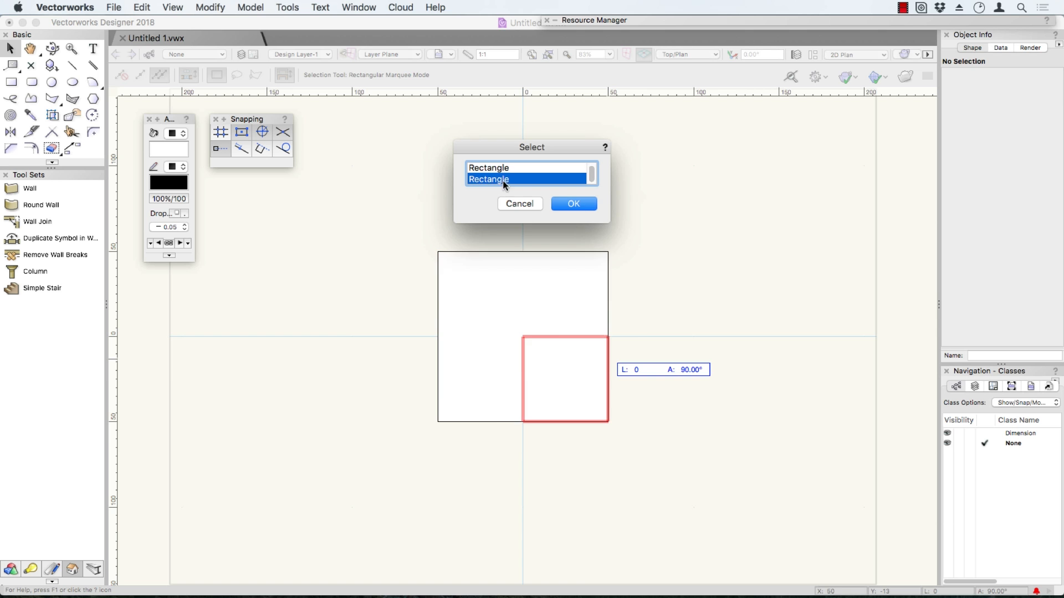
left_click(574, 204)
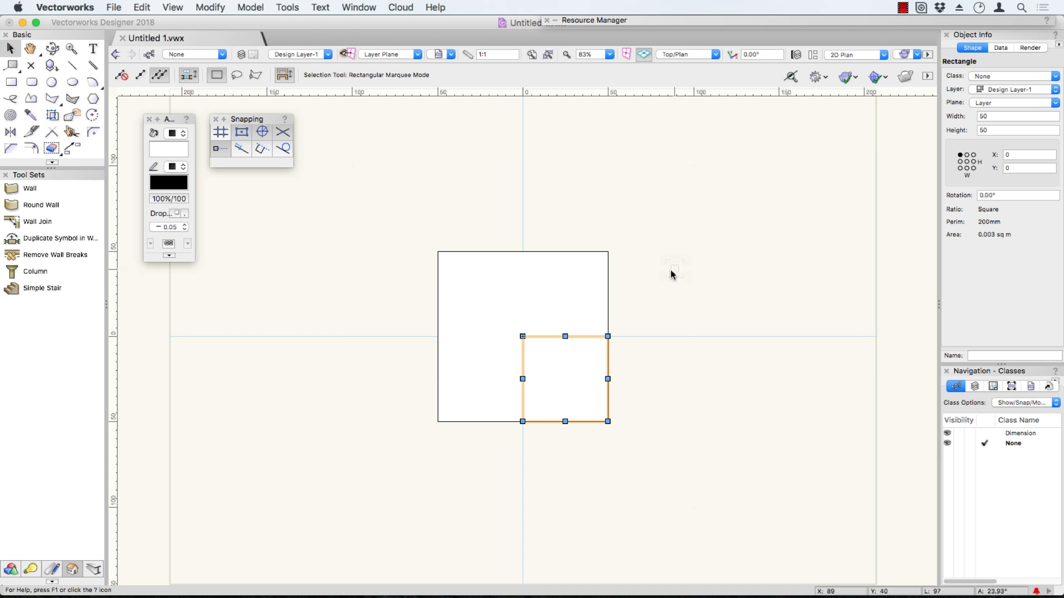
Select the 100 mm square covering the three smaller squares and delete it.
left_click(598, 269)
key("Delete")
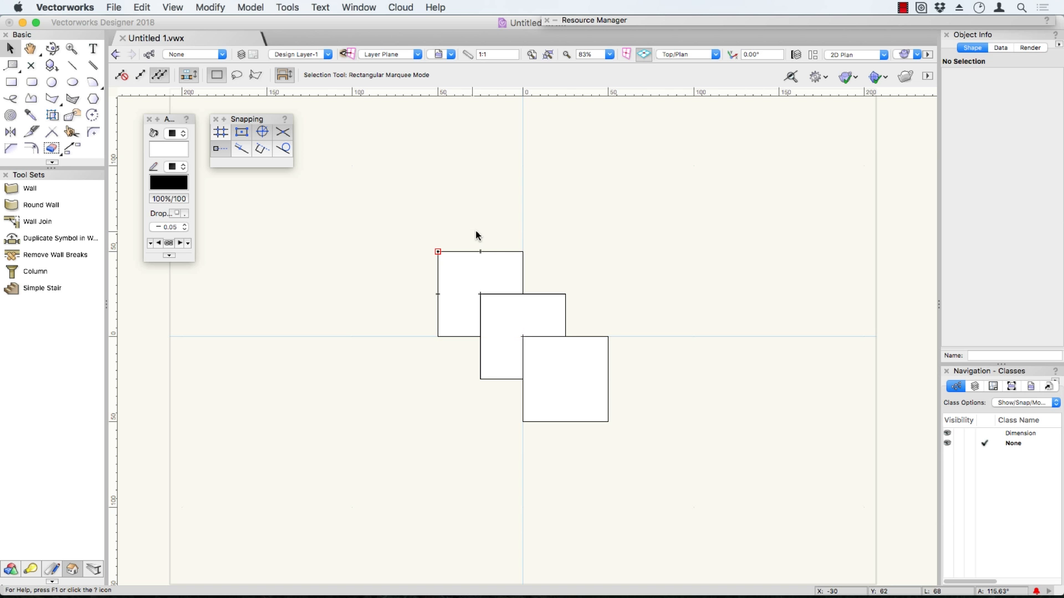
Practise zooming in and out on the three squares, including a marquee zoom around the upper-left and middle squares.
scroll(436, 253, "up", 1)
scroll(435, 252, "up", 5)
scroll(436, 250, "down", 3)
scroll(437, 248, "down", 5)
scroll(435, 252, "up", 4)
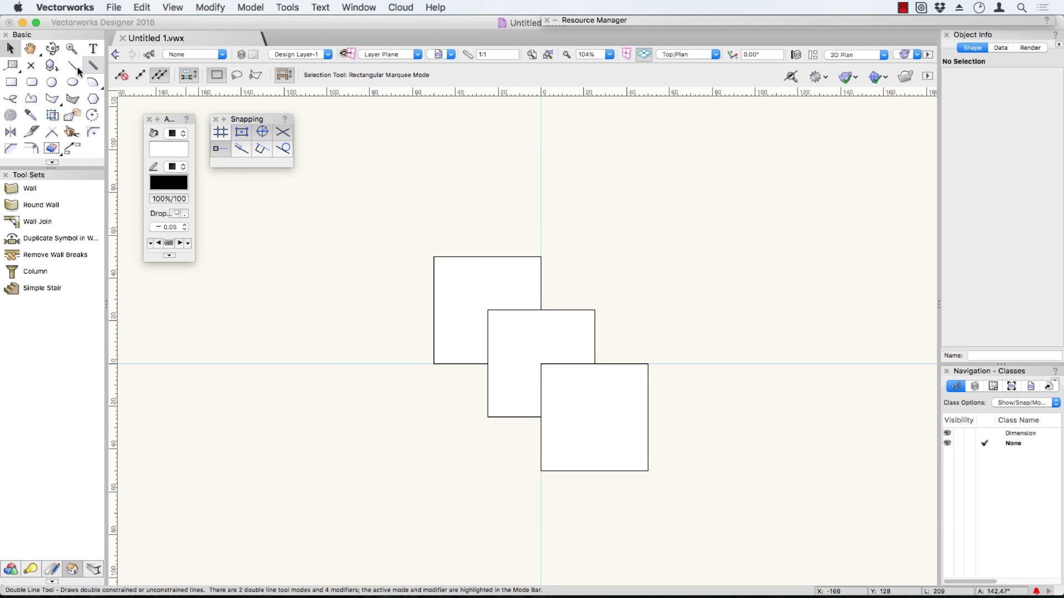
left_click(72, 48)
left_click_drag(425, 233, 576, 302)
scroll(576, 297, "down", 5)
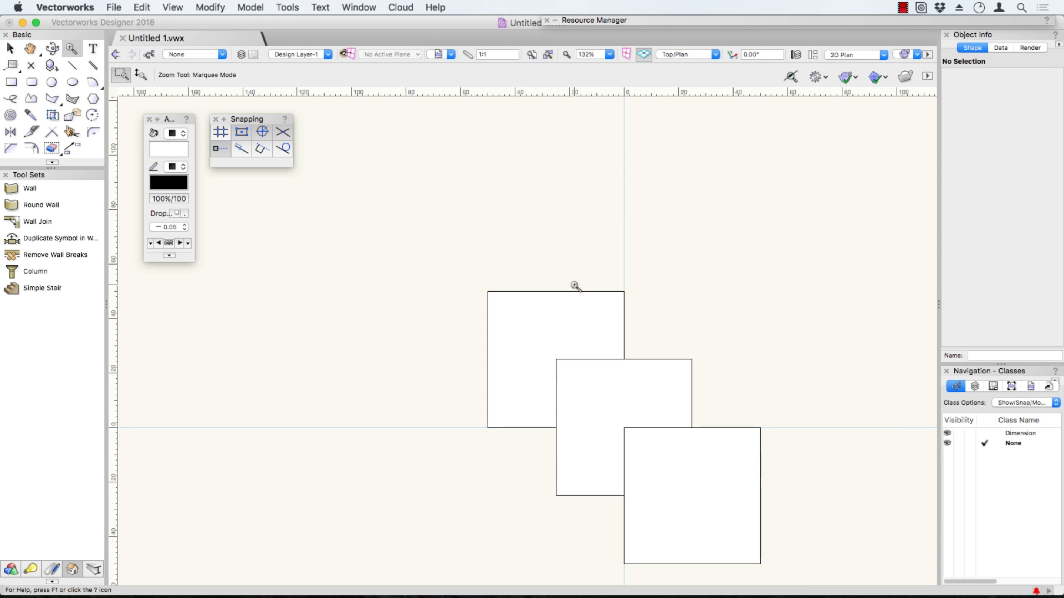
scroll(576, 289, "down", 2)
Pan the drawing to bring the three squares back to the middle of the view, and return to the Selection tool.
key("space")
left_click_drag(573, 281, 466, 214)
key("space")
key("space")
key("x")
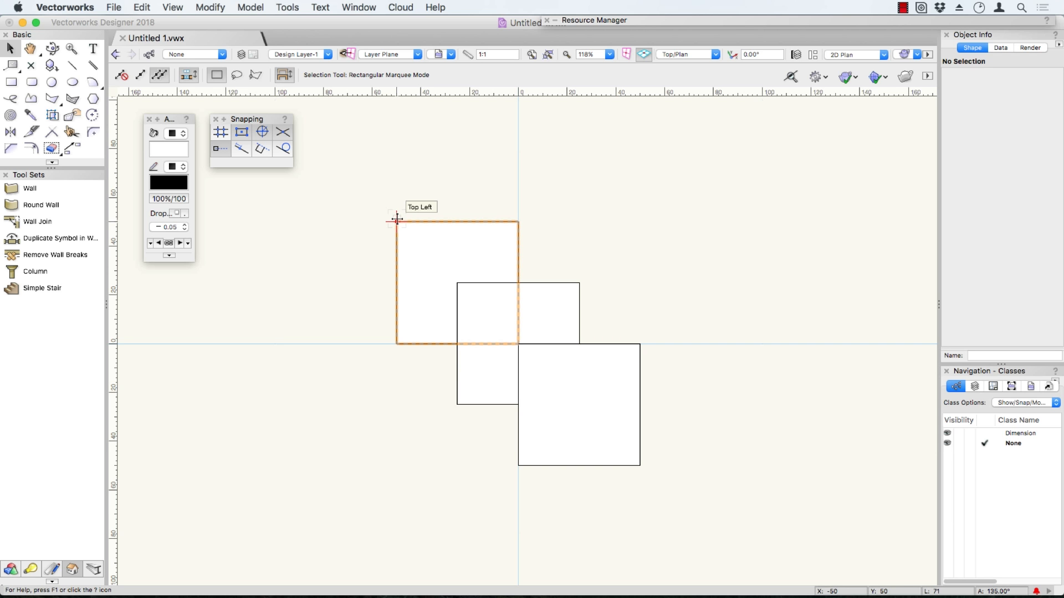
Magnify the top-left corner of the upper-left square with the snap loupe, and close the magnified view.
key("z")
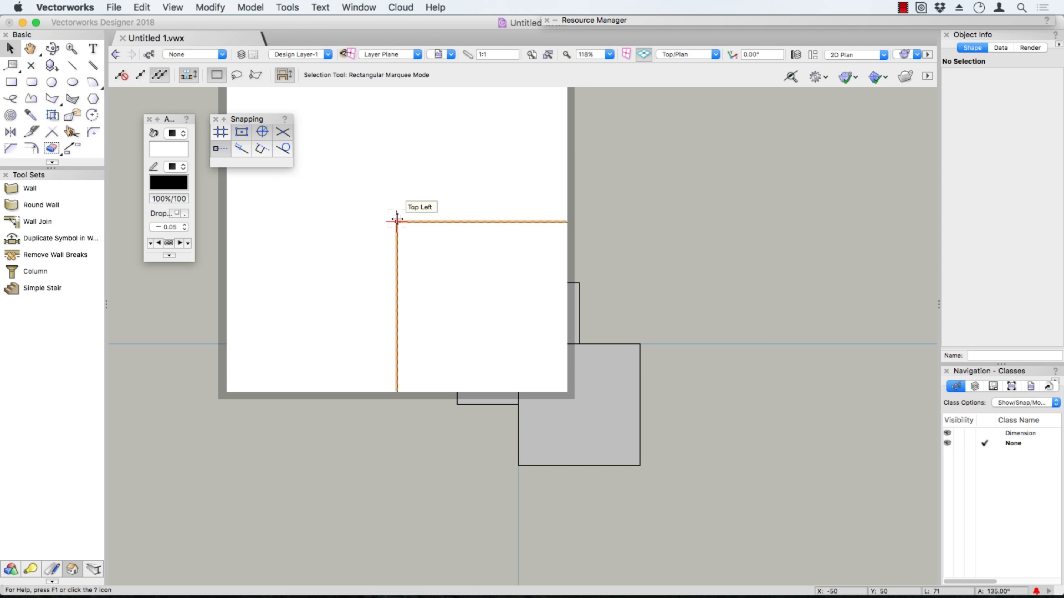
key("z")
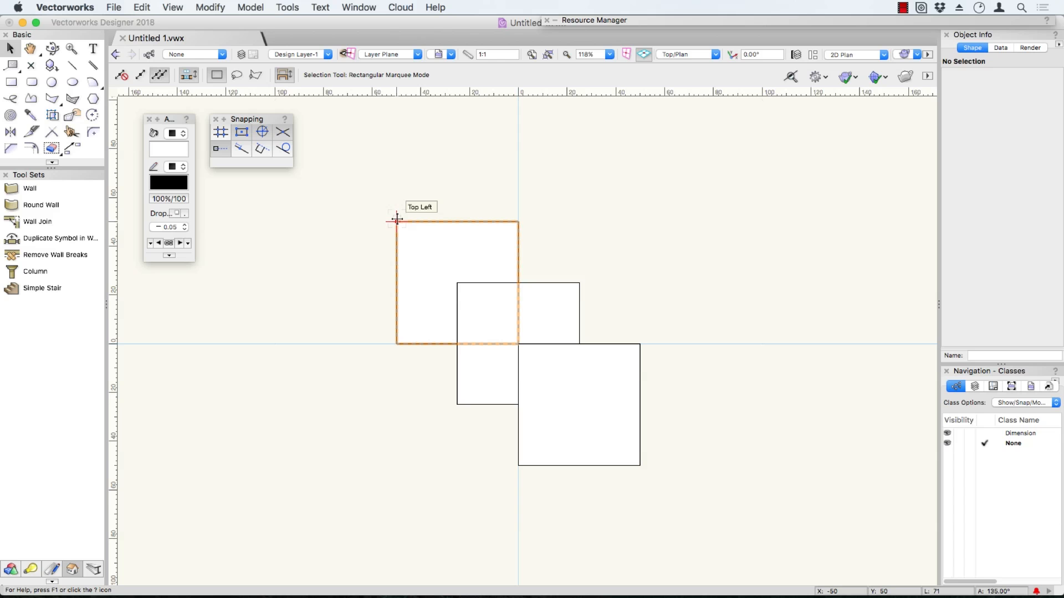